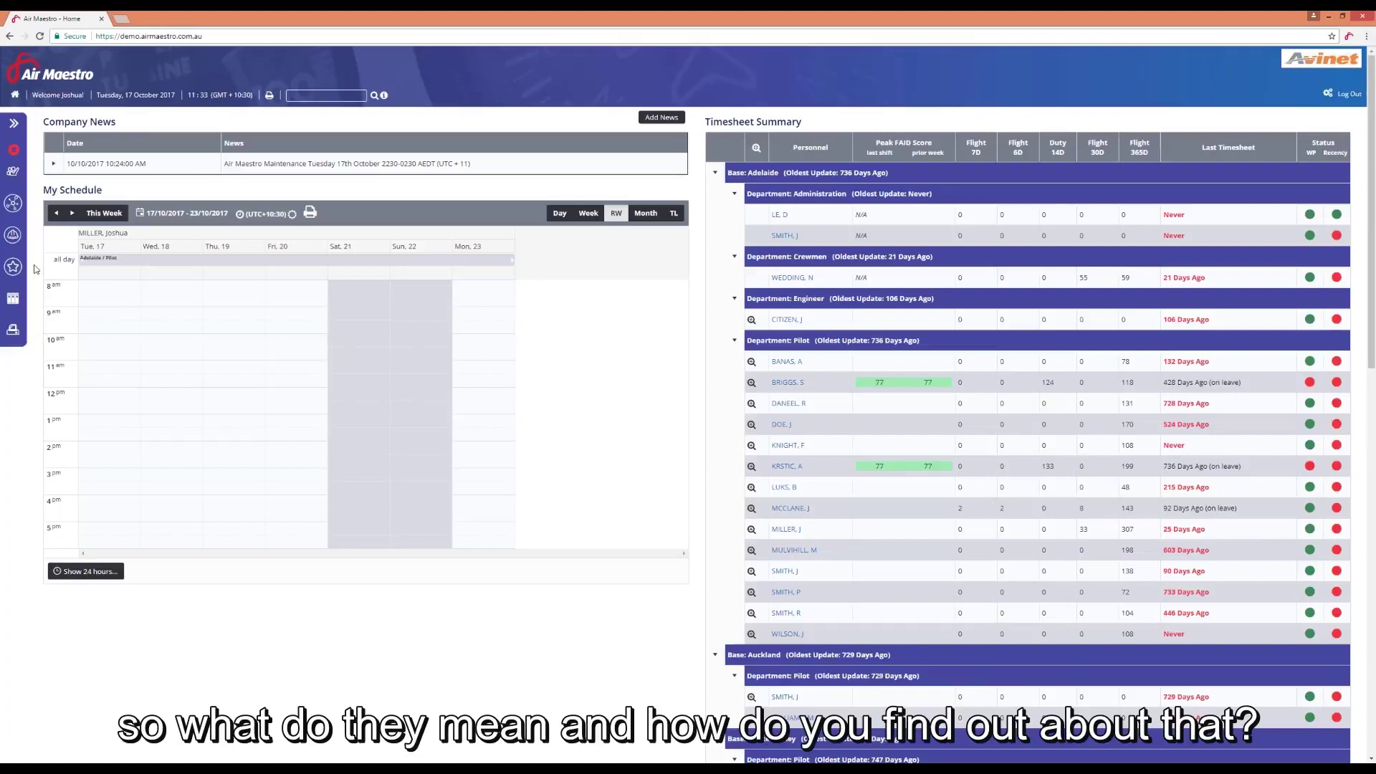
click(12, 124)
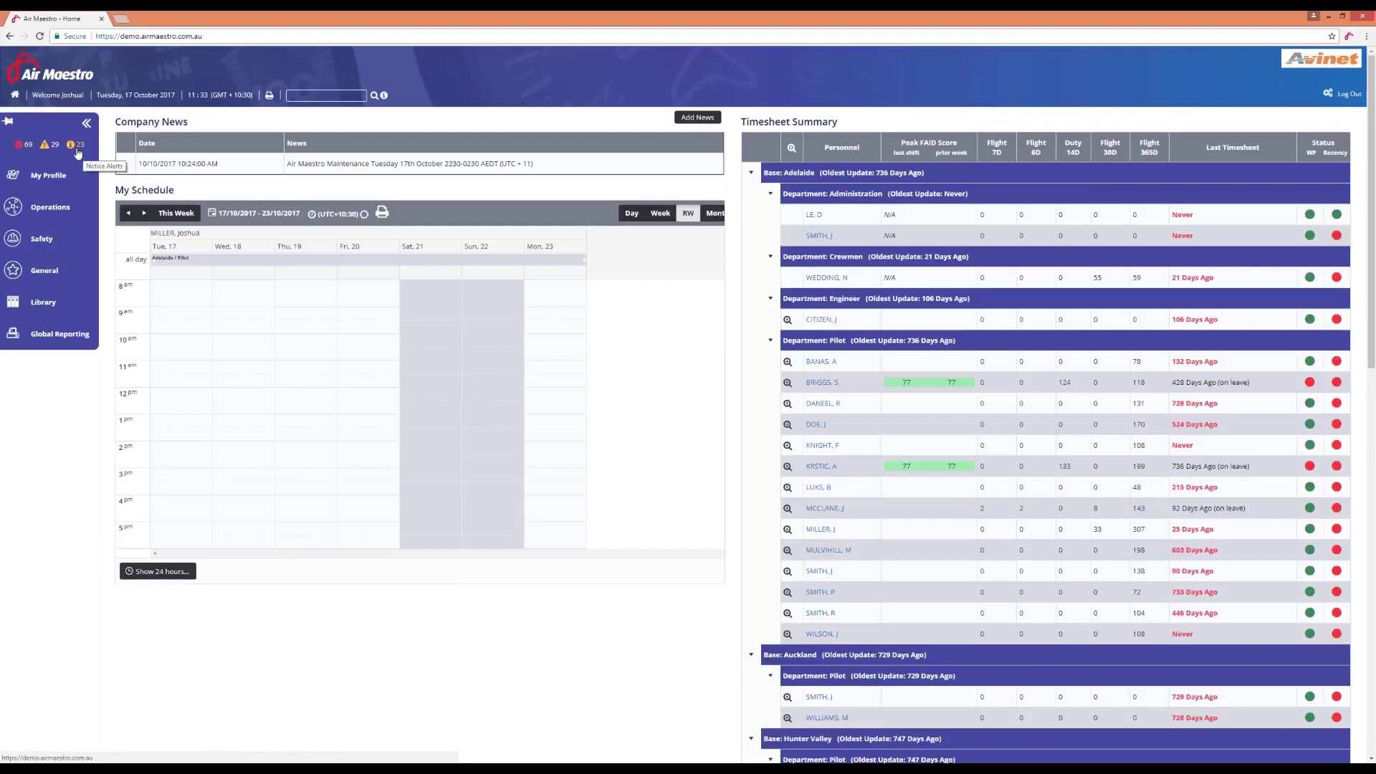
click(40, 176)
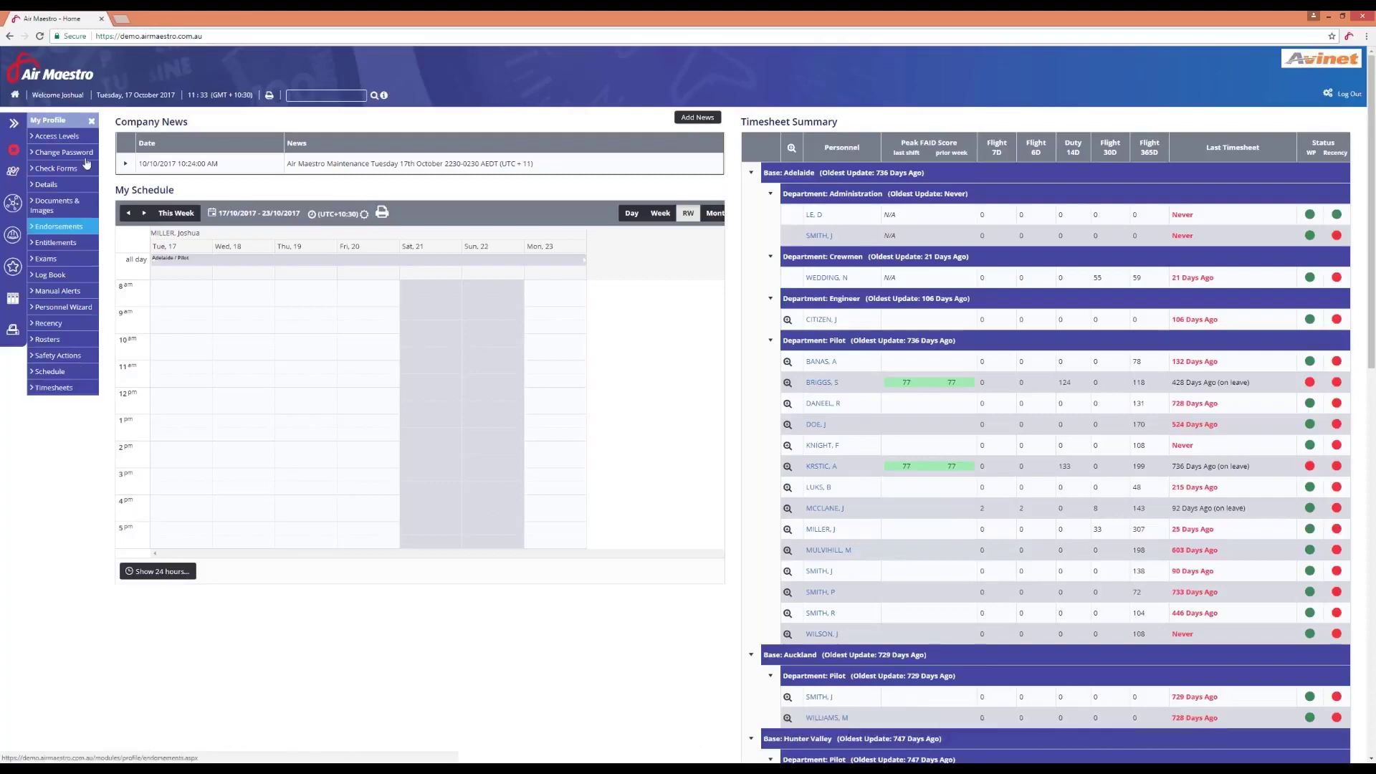
click(13, 124)
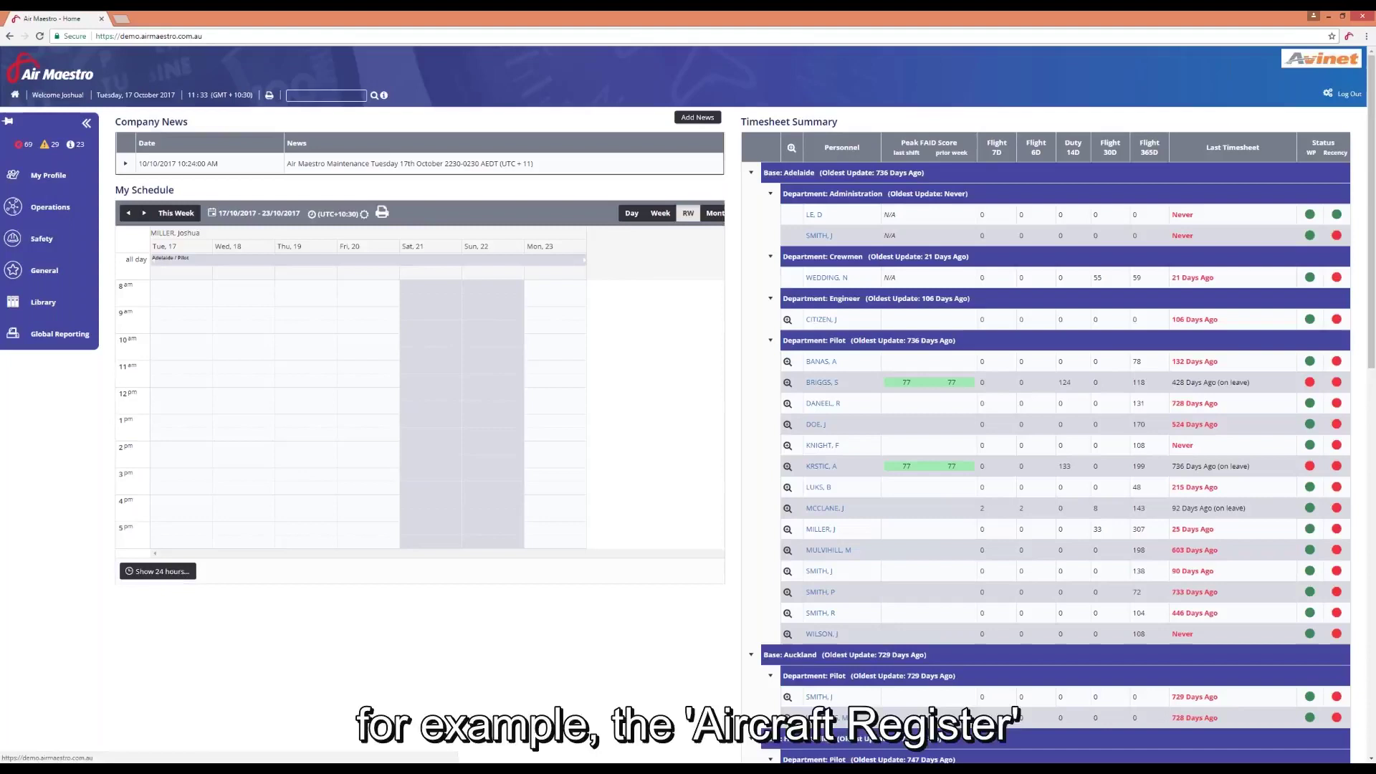
- Toggle the side menu between icons and full width, ending with Operations expanded from Aircraft to Scheduling
click(86, 124)
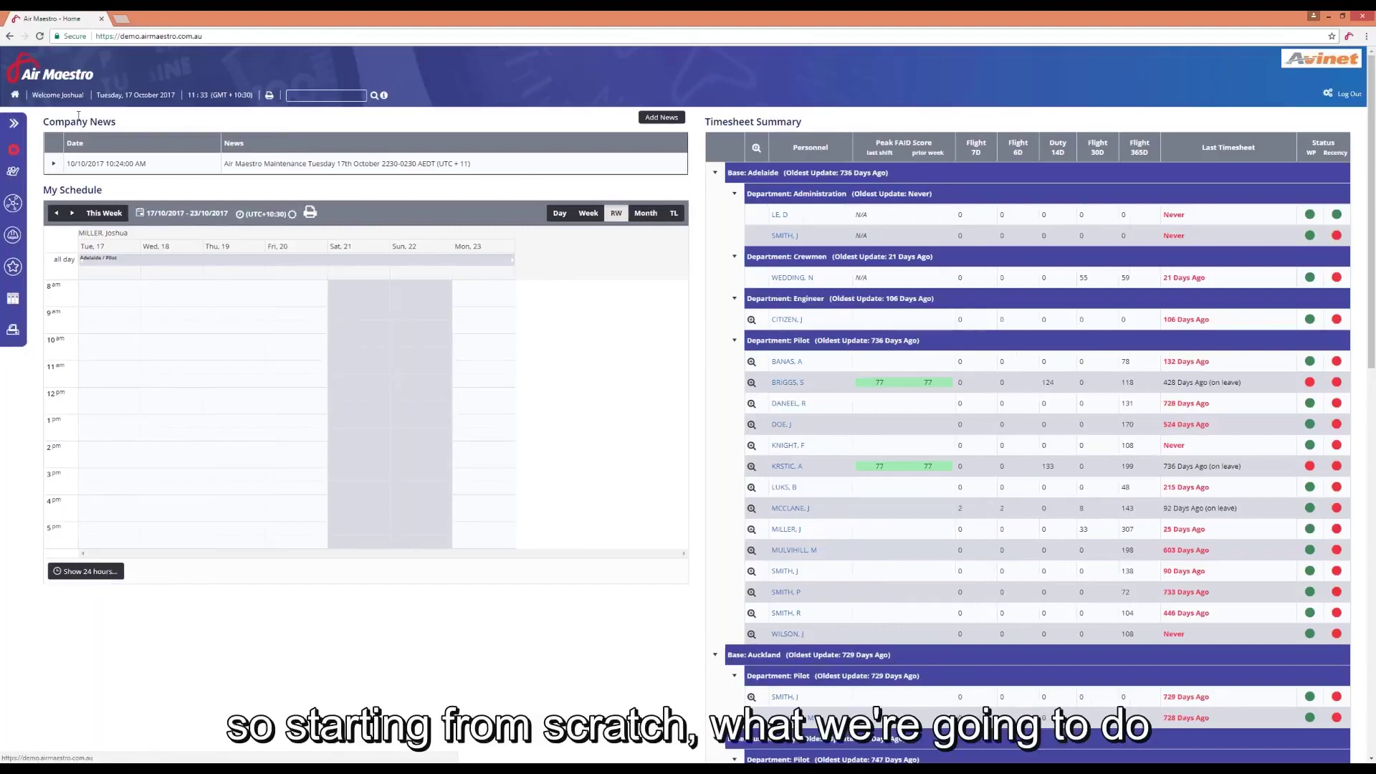
click(13, 127)
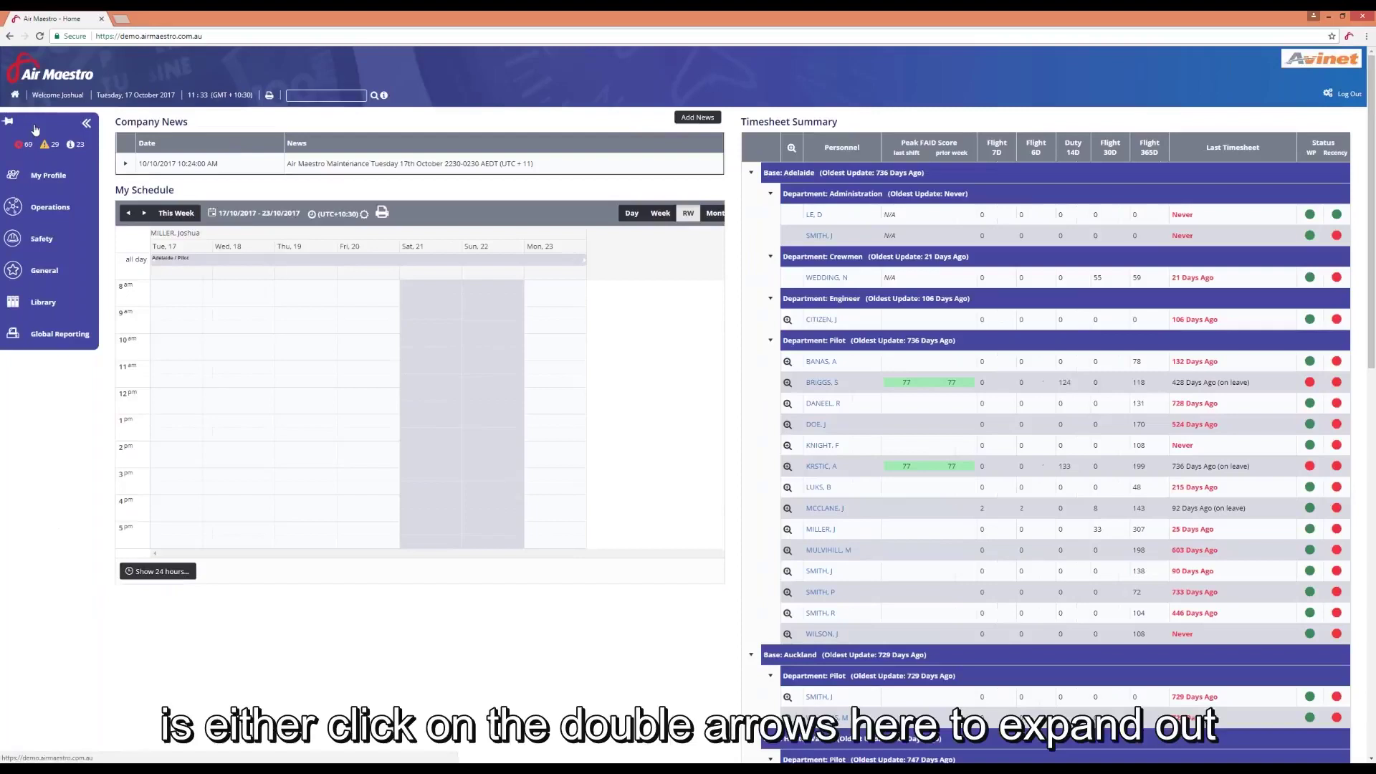
click(75, 124)
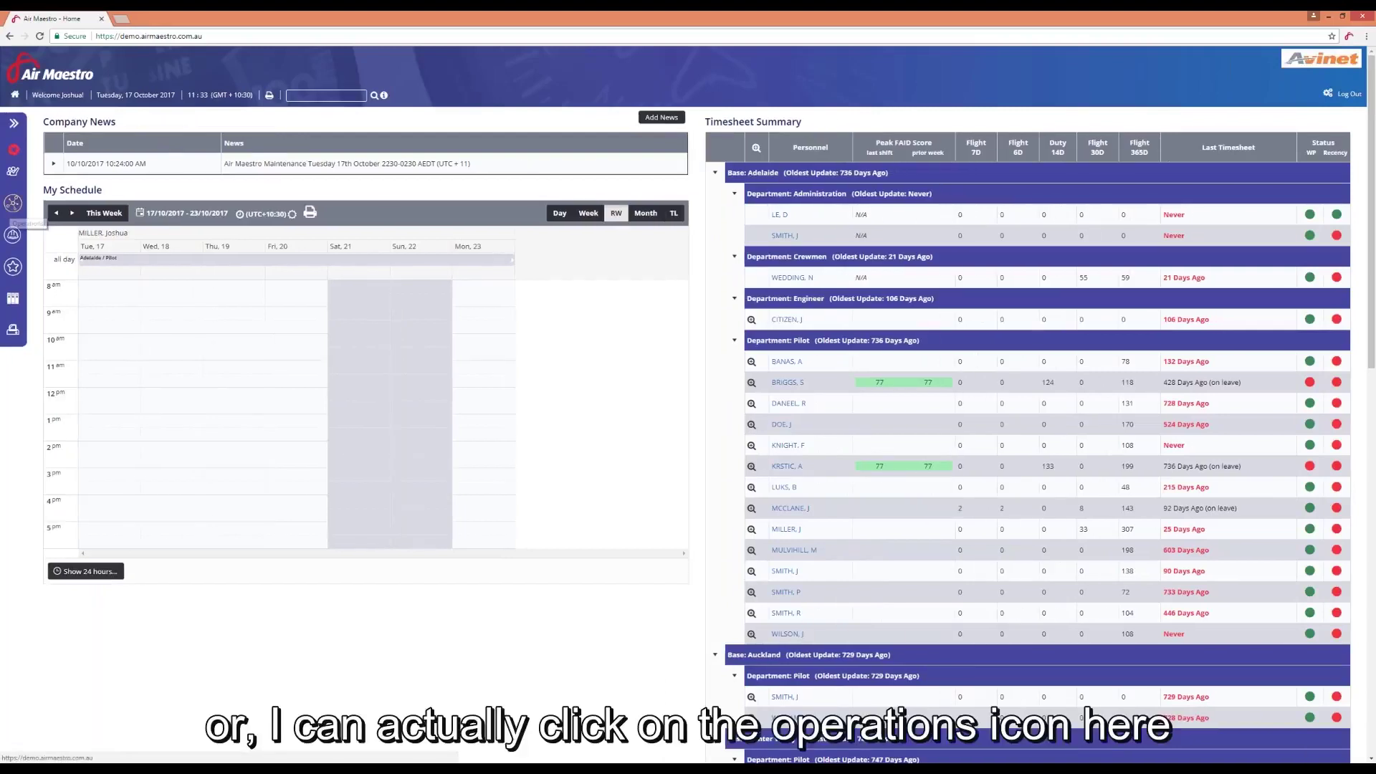
click(13, 205)
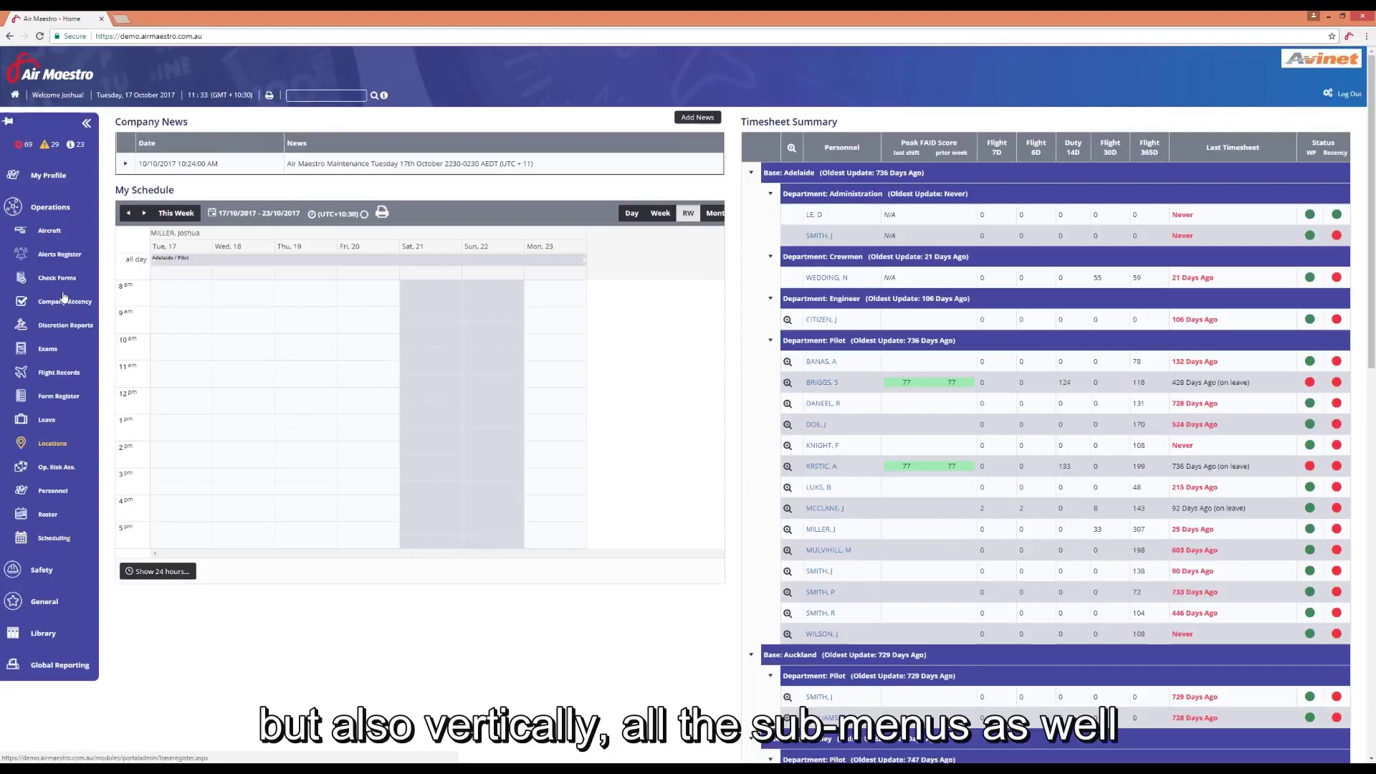
click(50, 207)
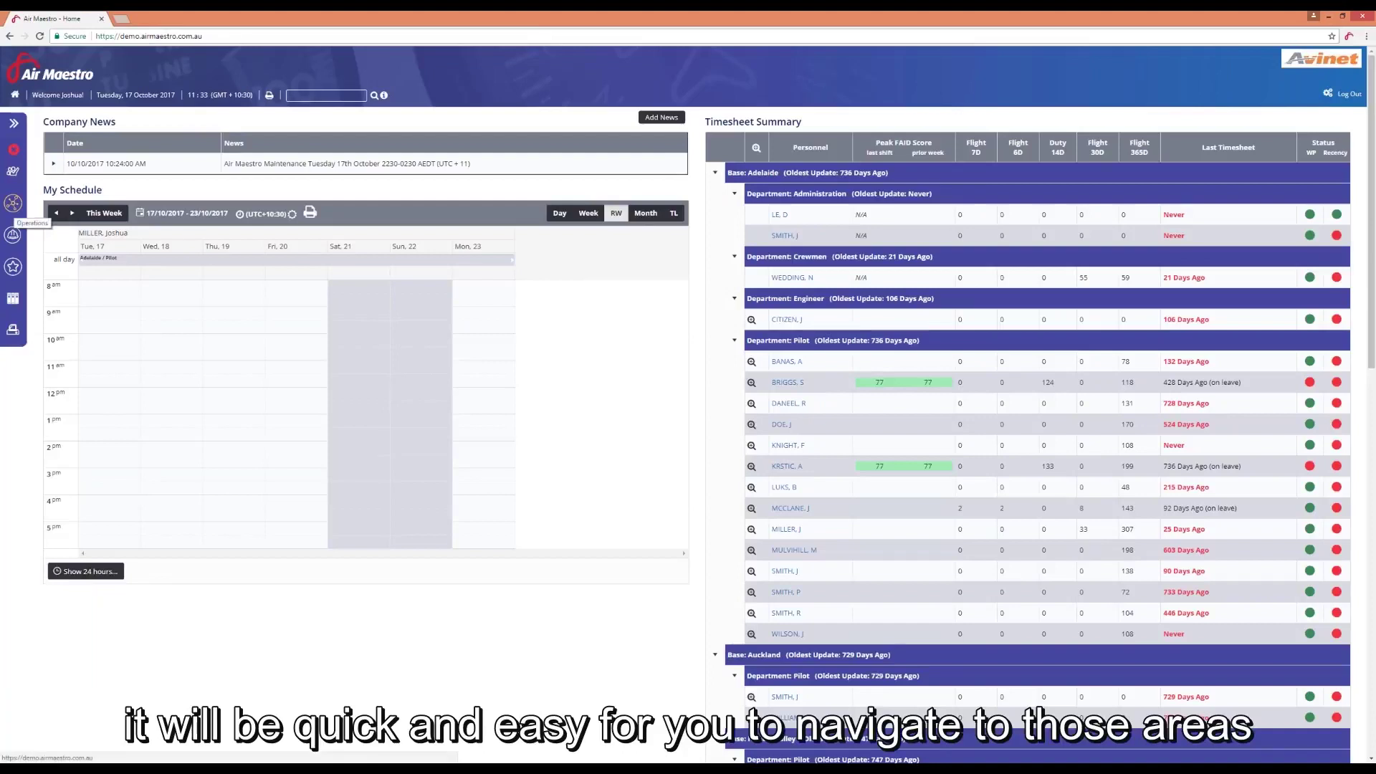
click(13, 204)
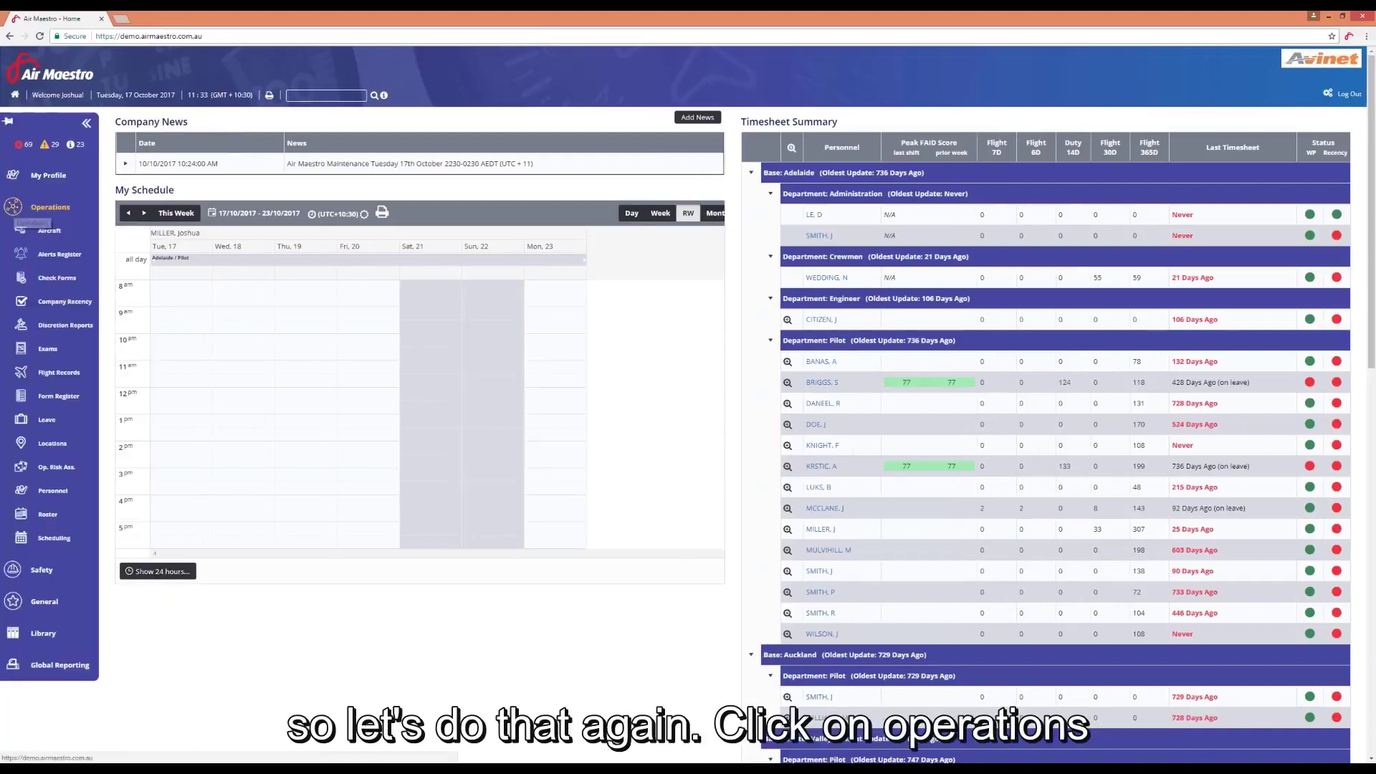
- Open the Aircraft register under Operations, then return to the home page
click(49, 230)
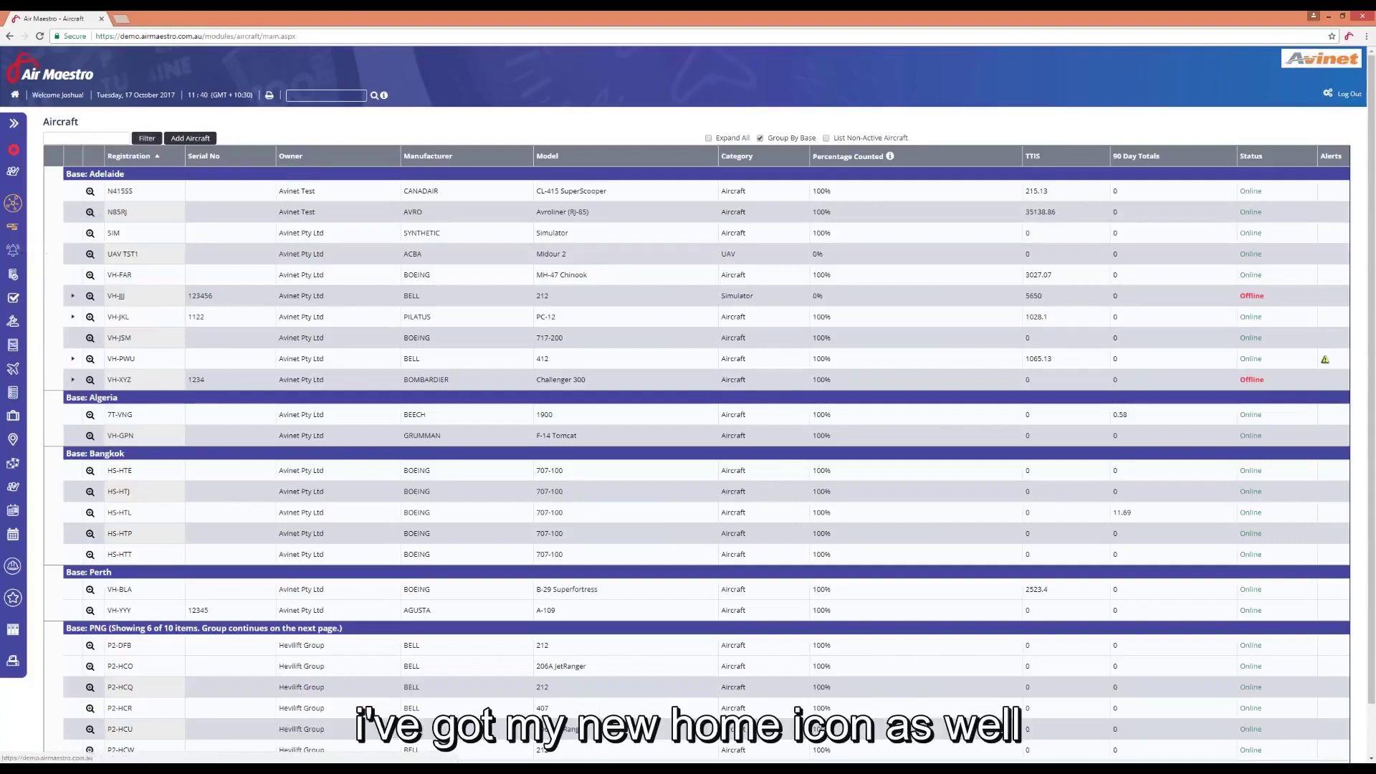
click(15, 94)
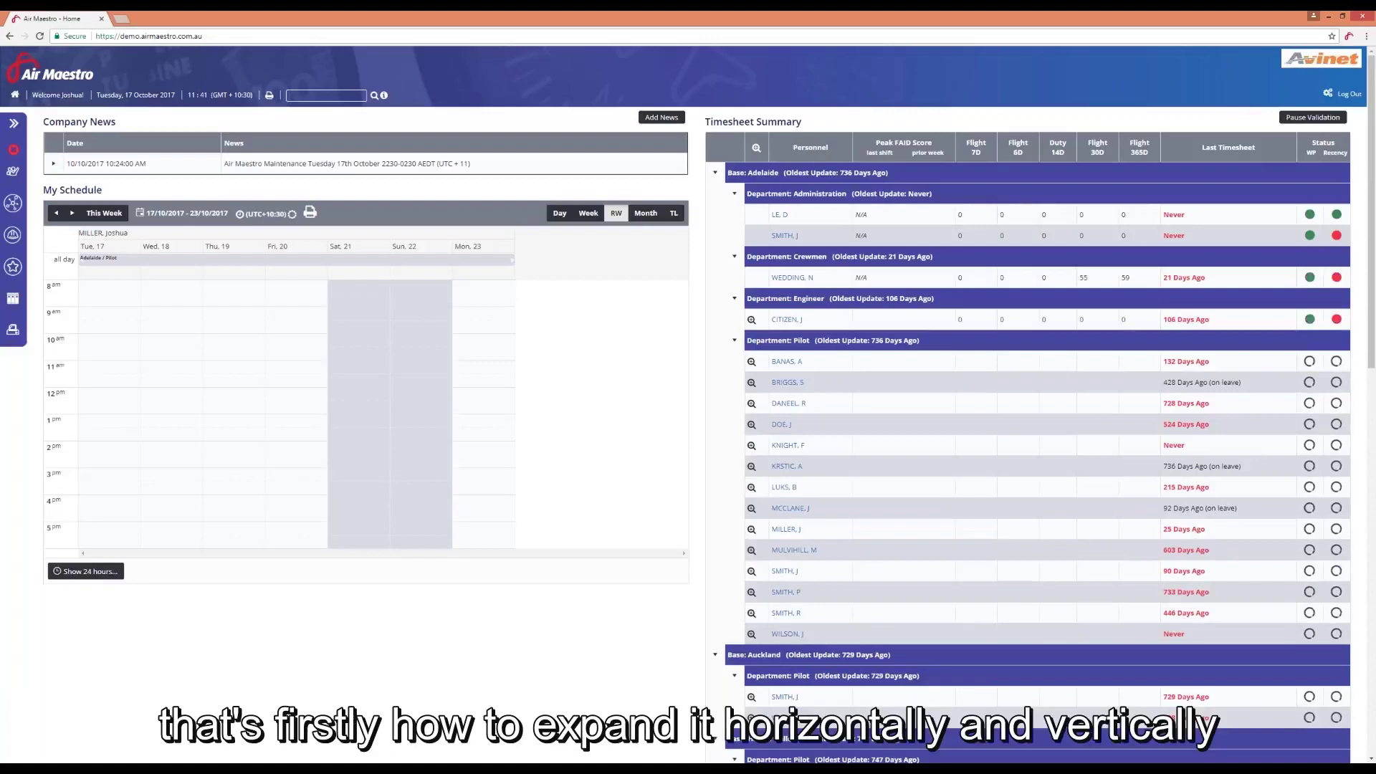
- Expand the side menu, open Safety, then Operations, and close Operations again
click(14, 126)
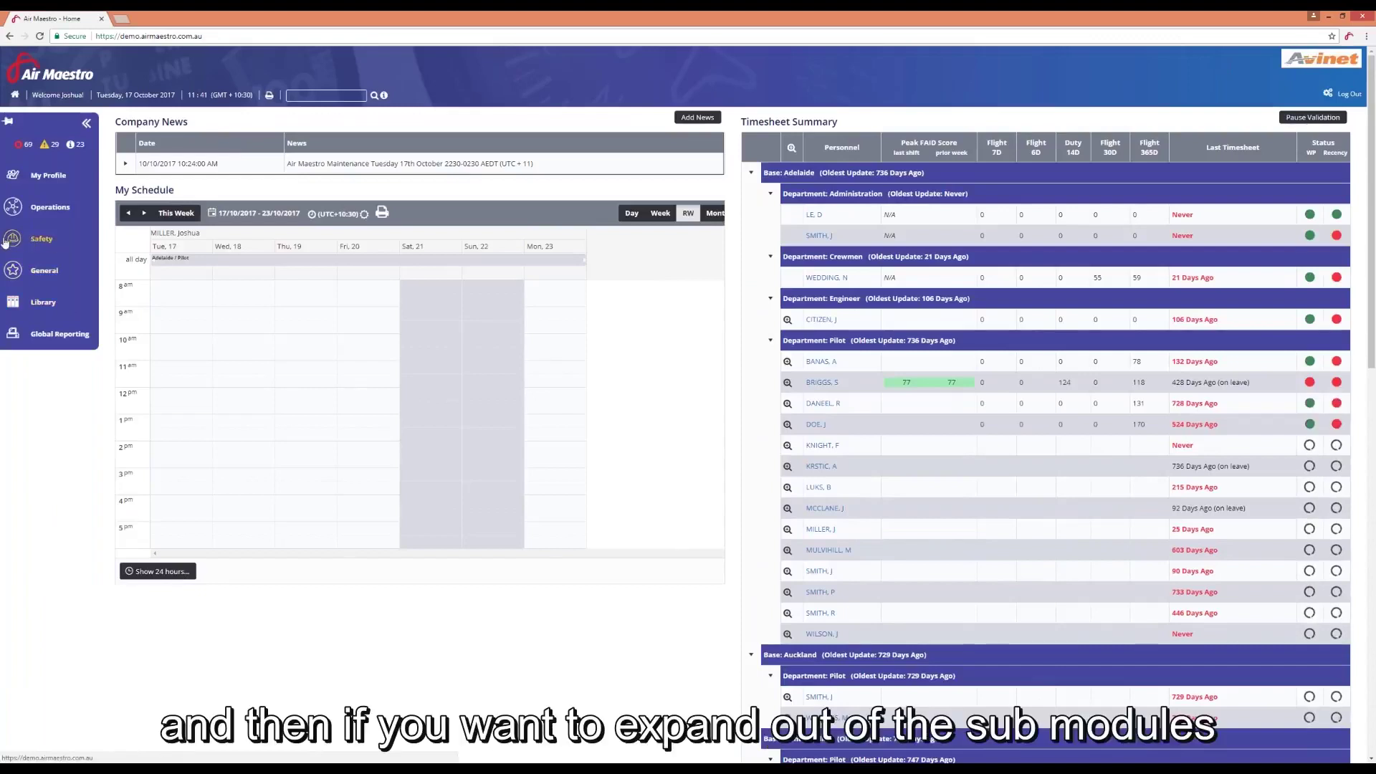
click(44, 239)
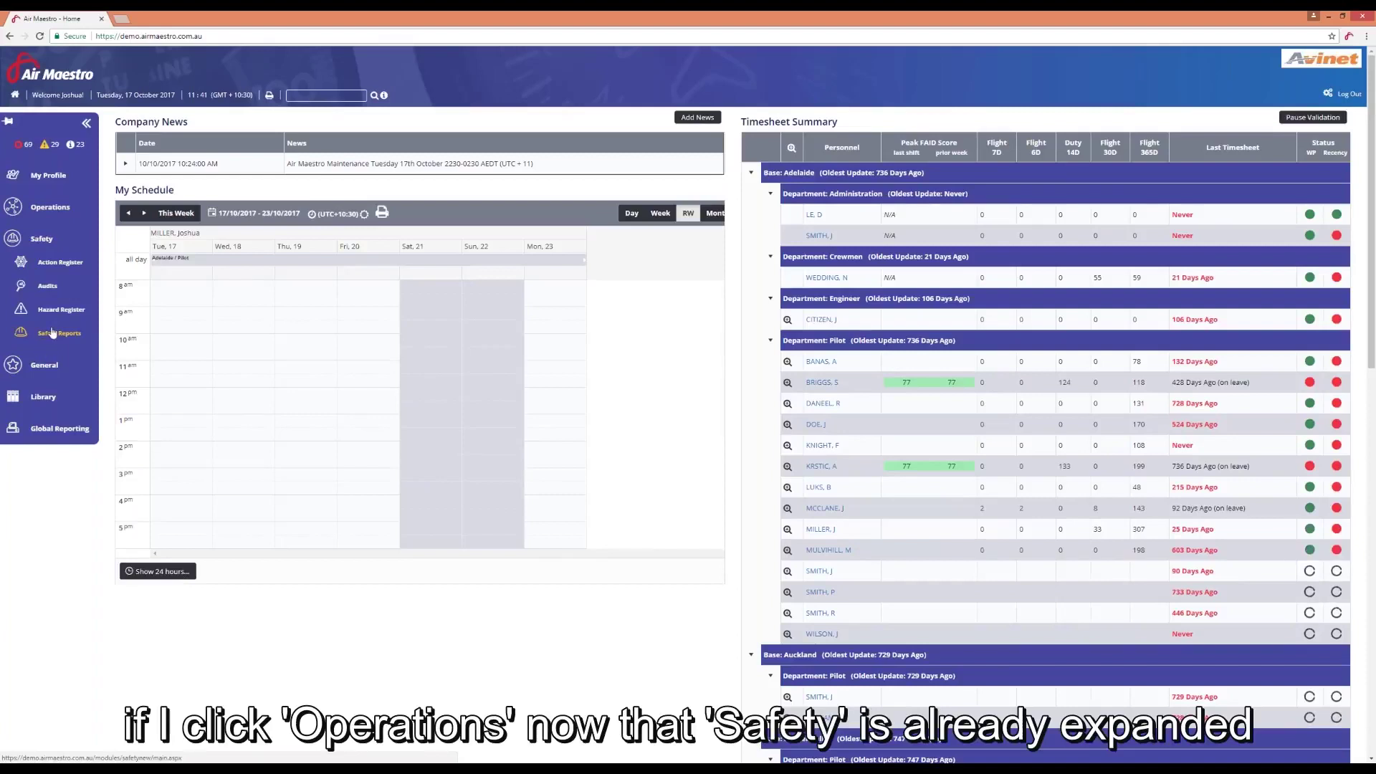
click(58, 208)
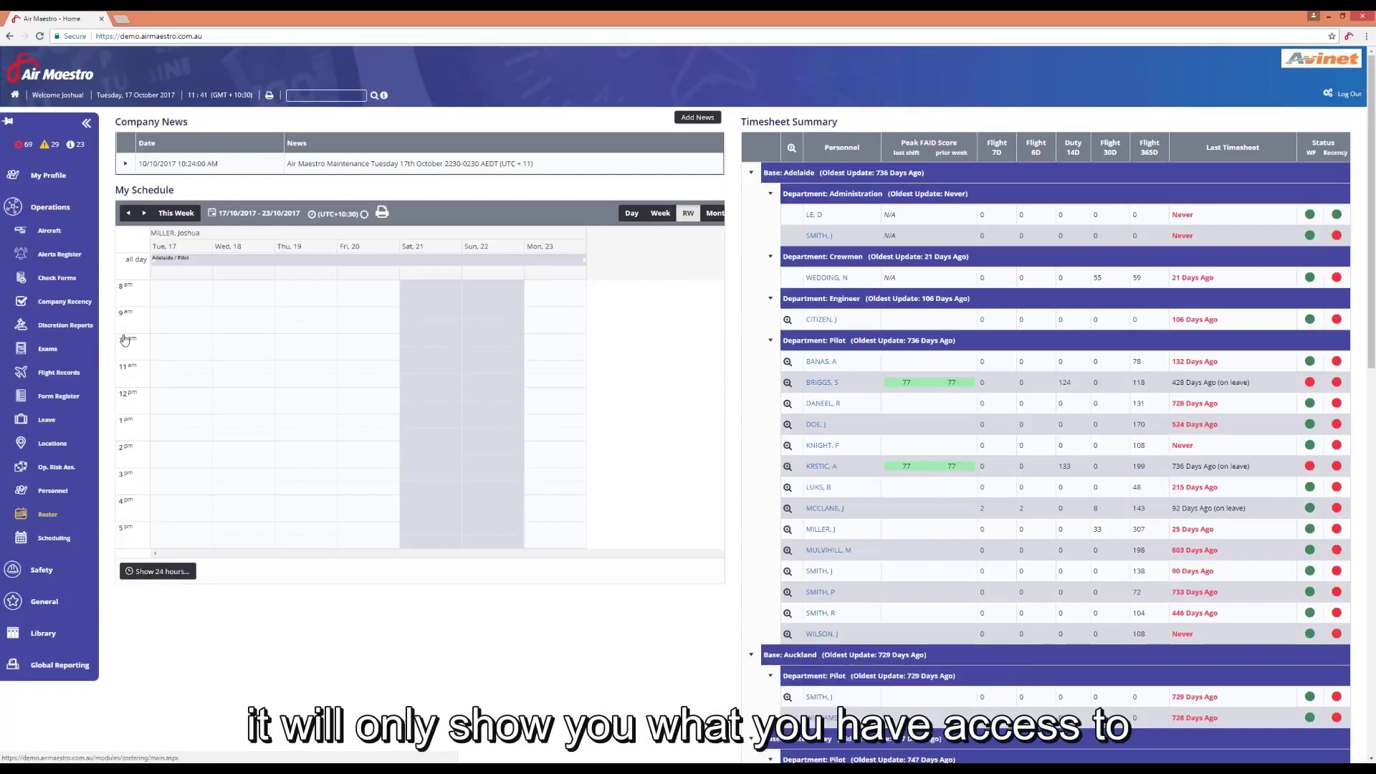
click(50, 207)
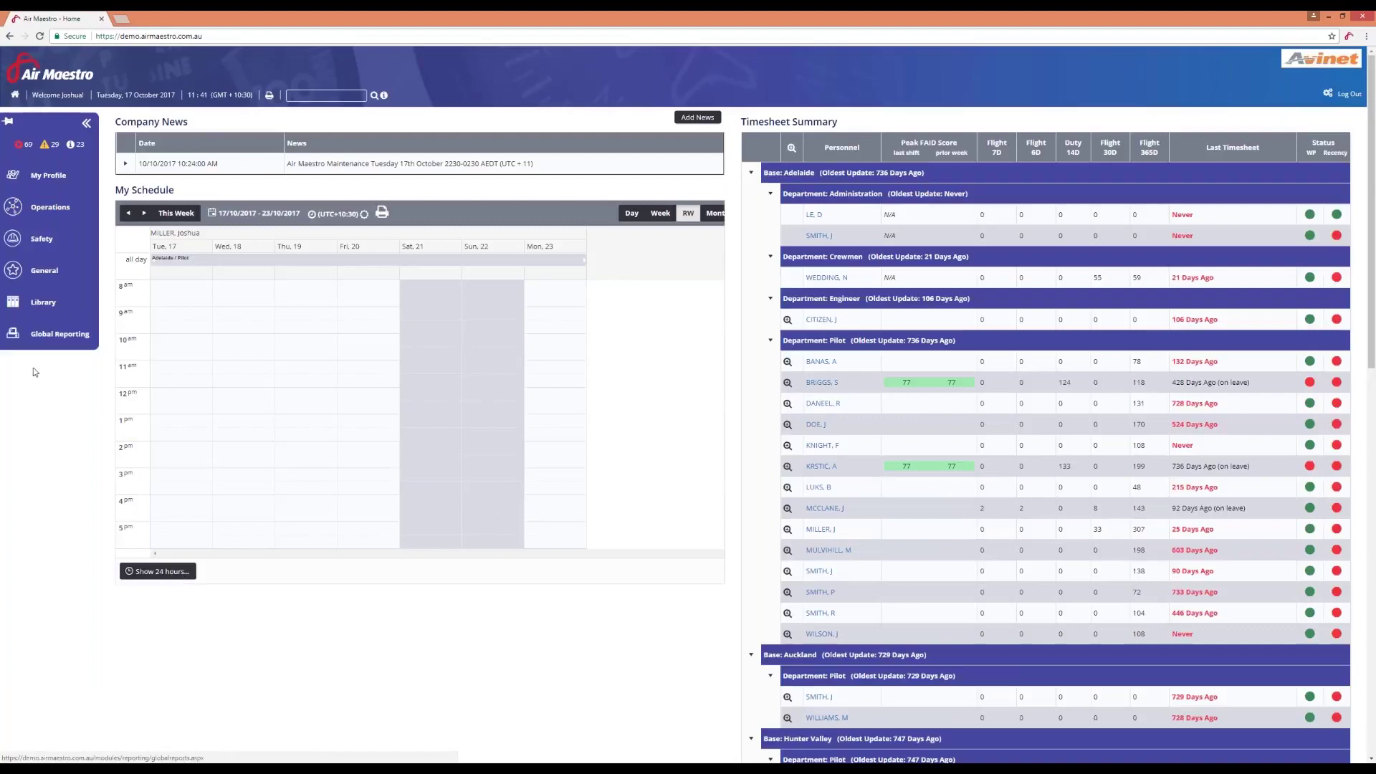
- Expand General and view the Dashboards list, then show the Help links in the restored menu
click(44, 271)
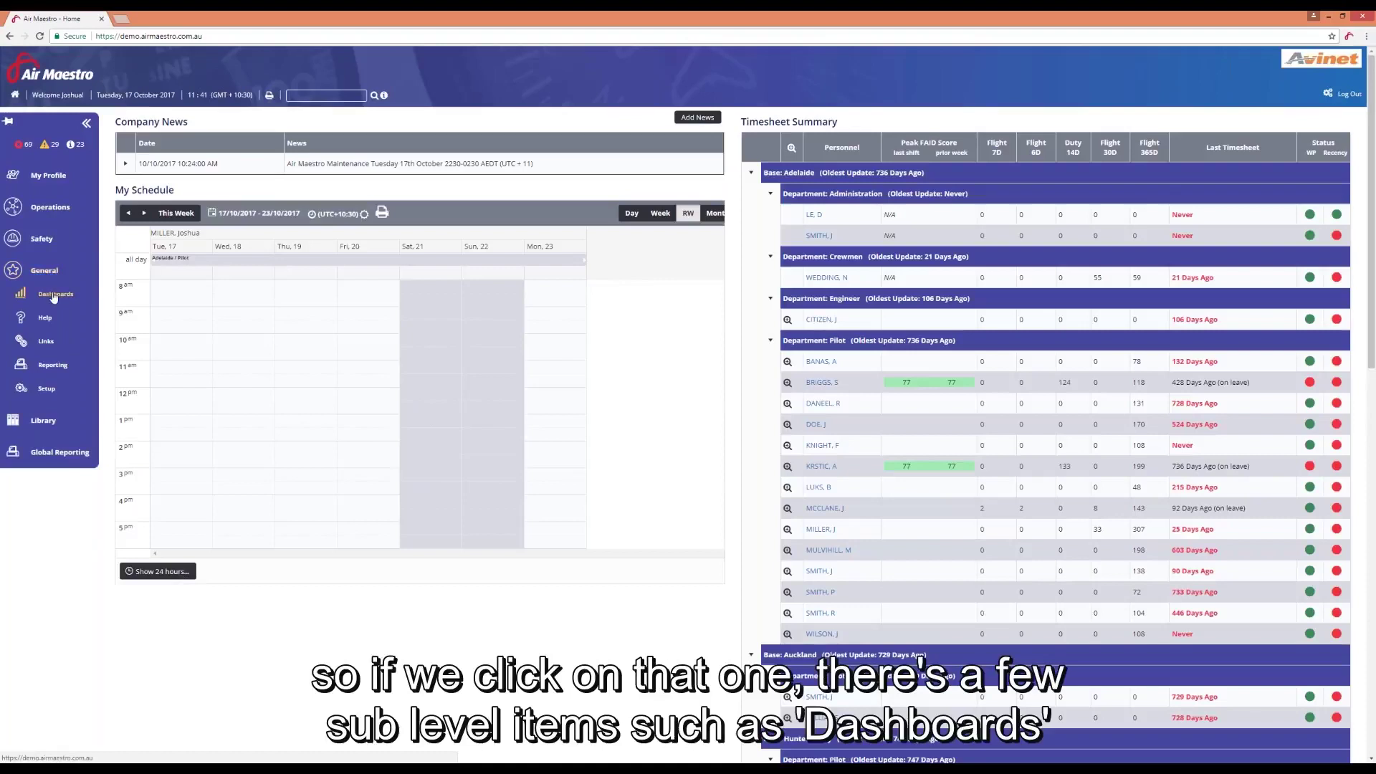
click(52, 292)
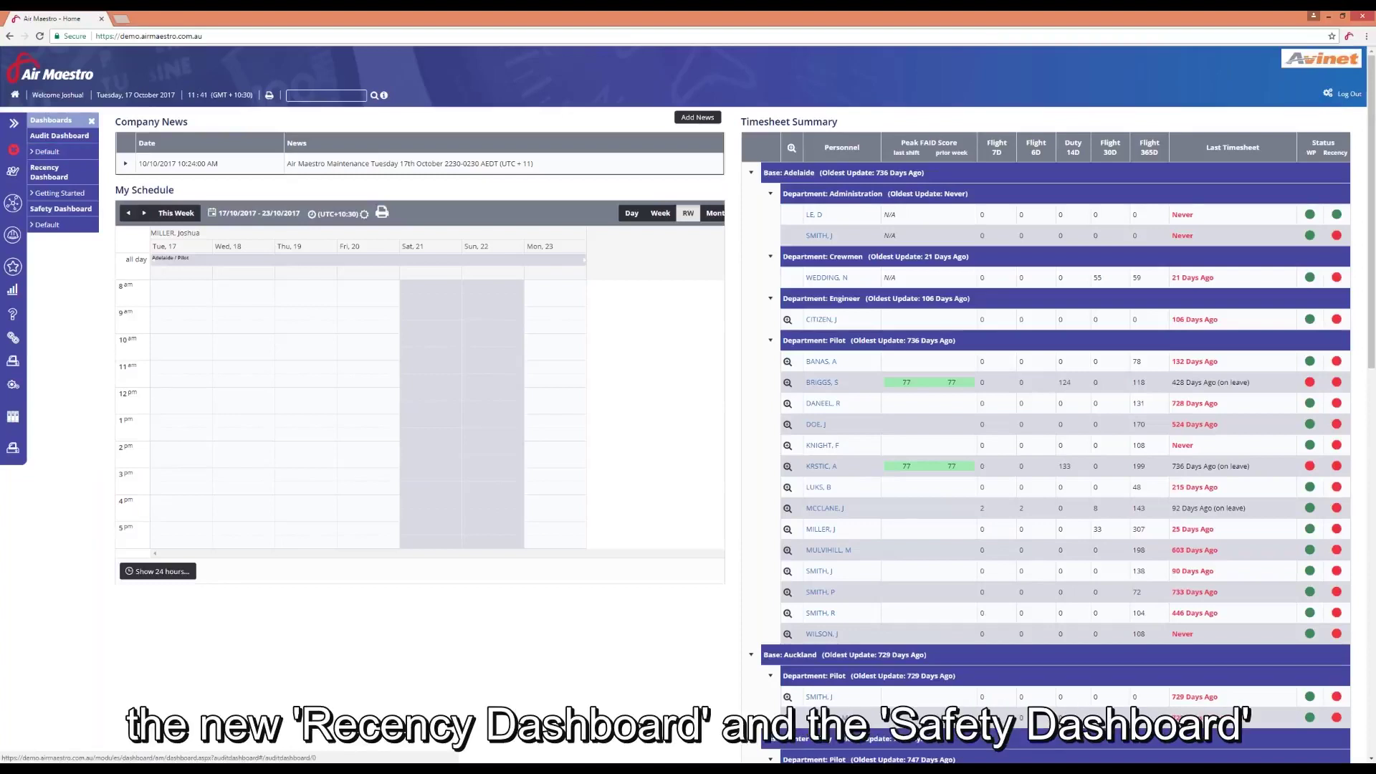
click(91, 121)
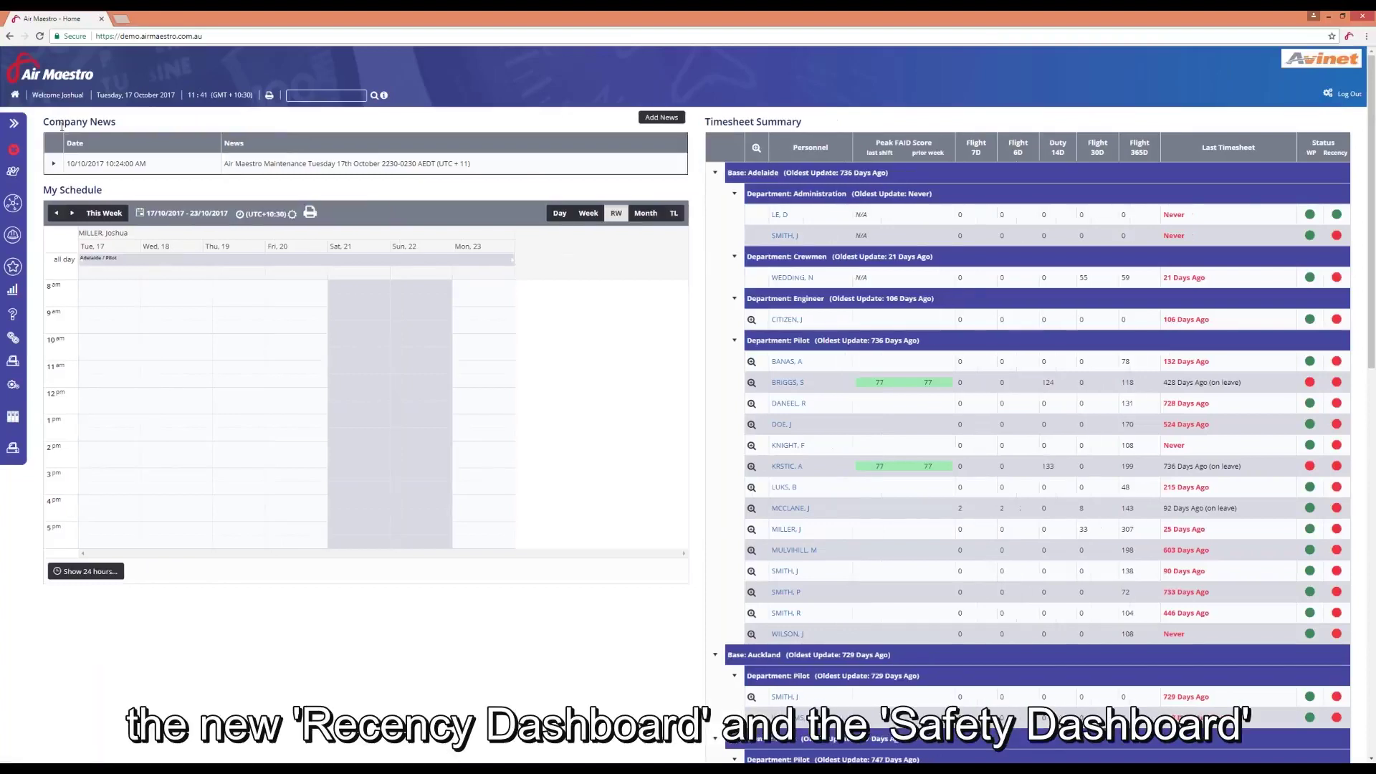
click(16, 125)
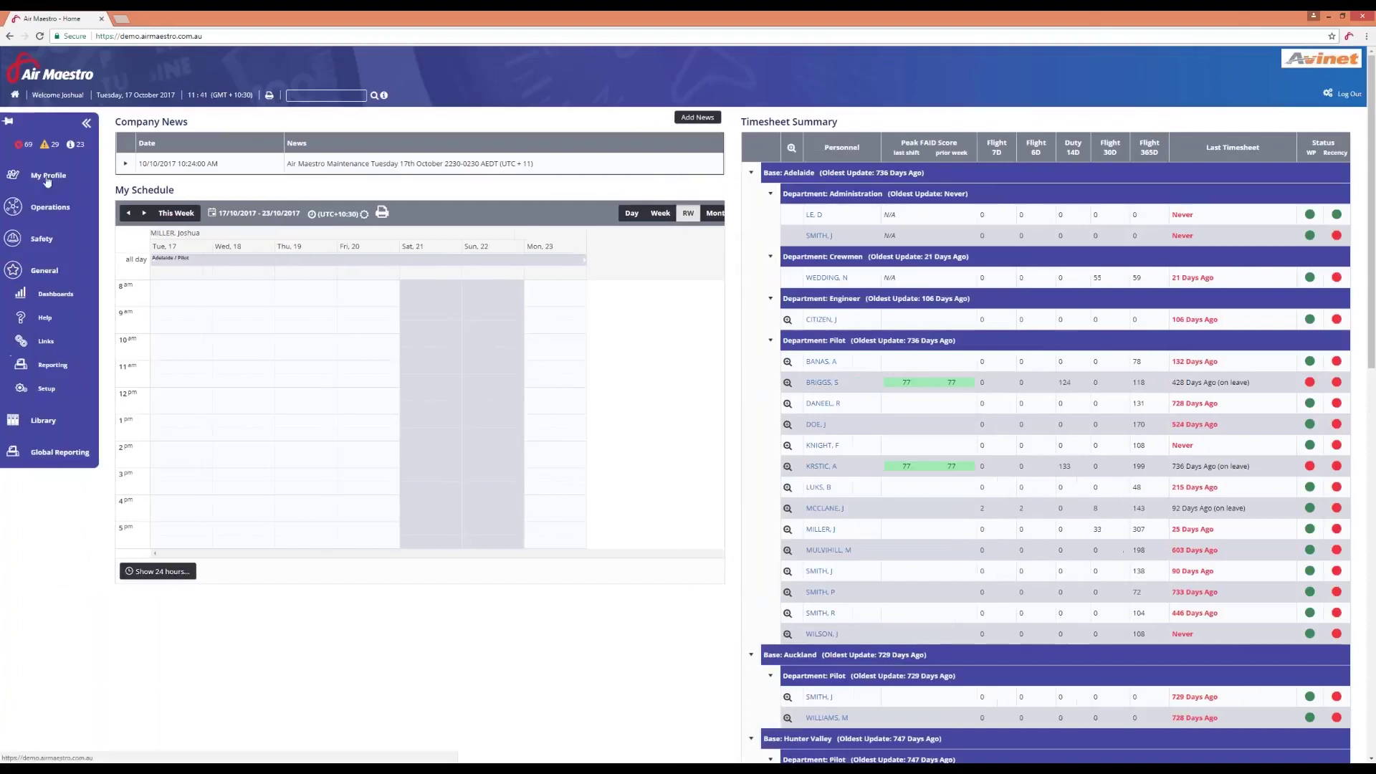
click(45, 319)
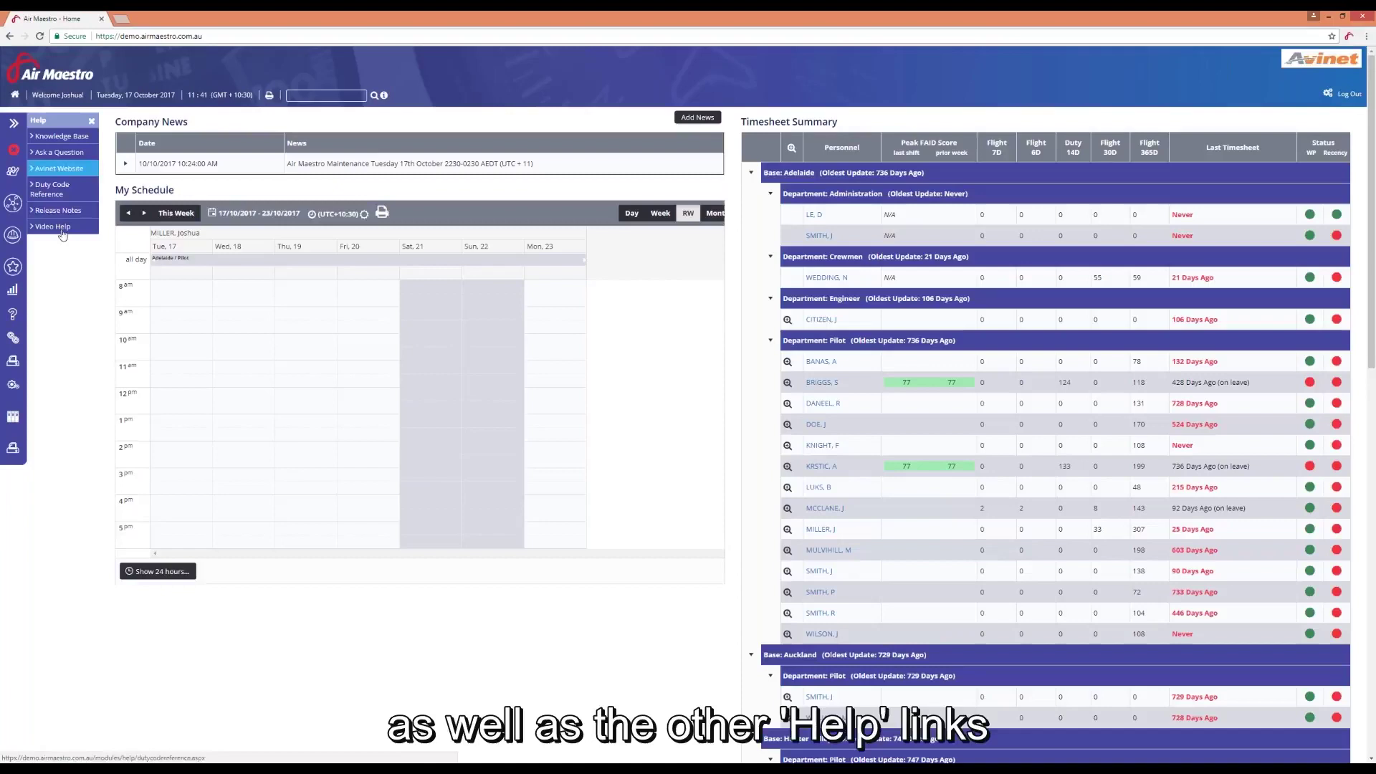
- Close the Help links, review the Reporting sub-options, then collapse the side menu to icons
click(92, 121)
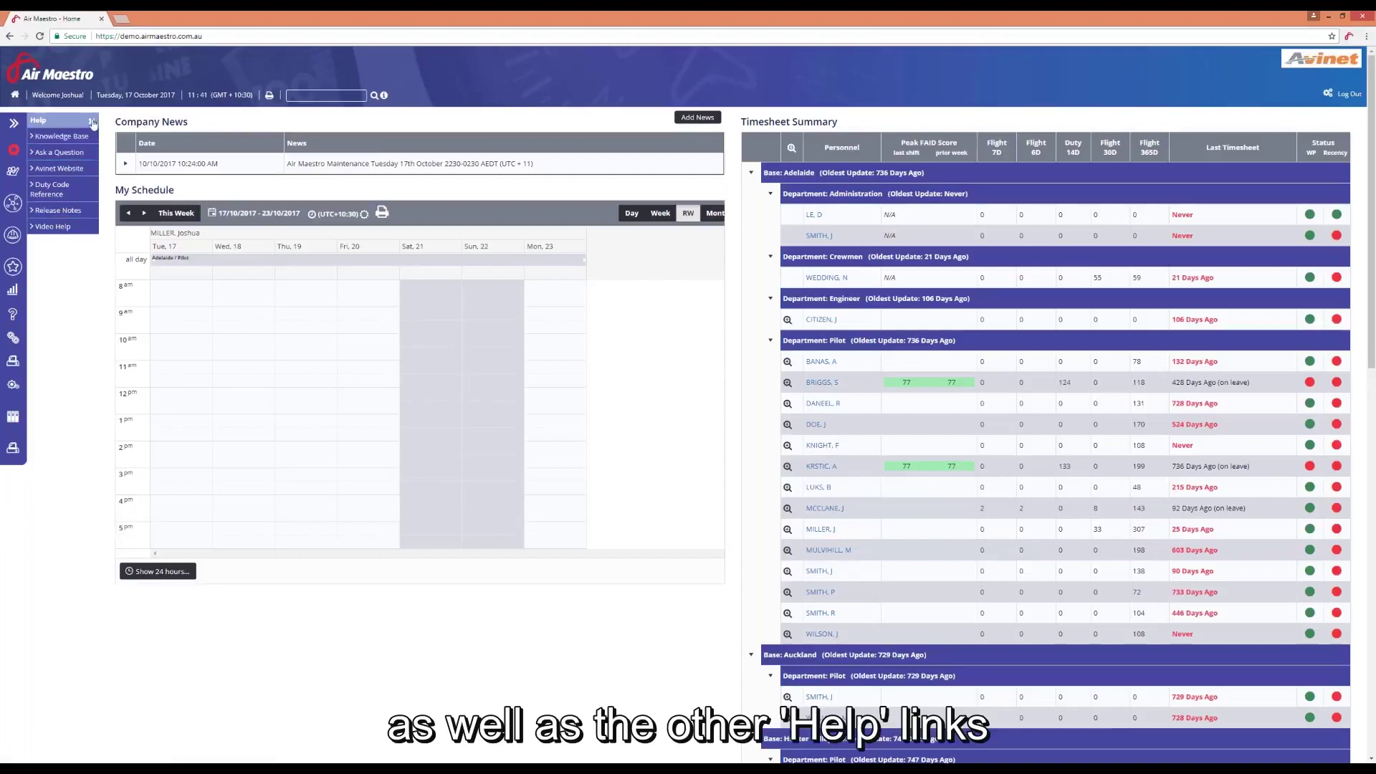
click(13, 123)
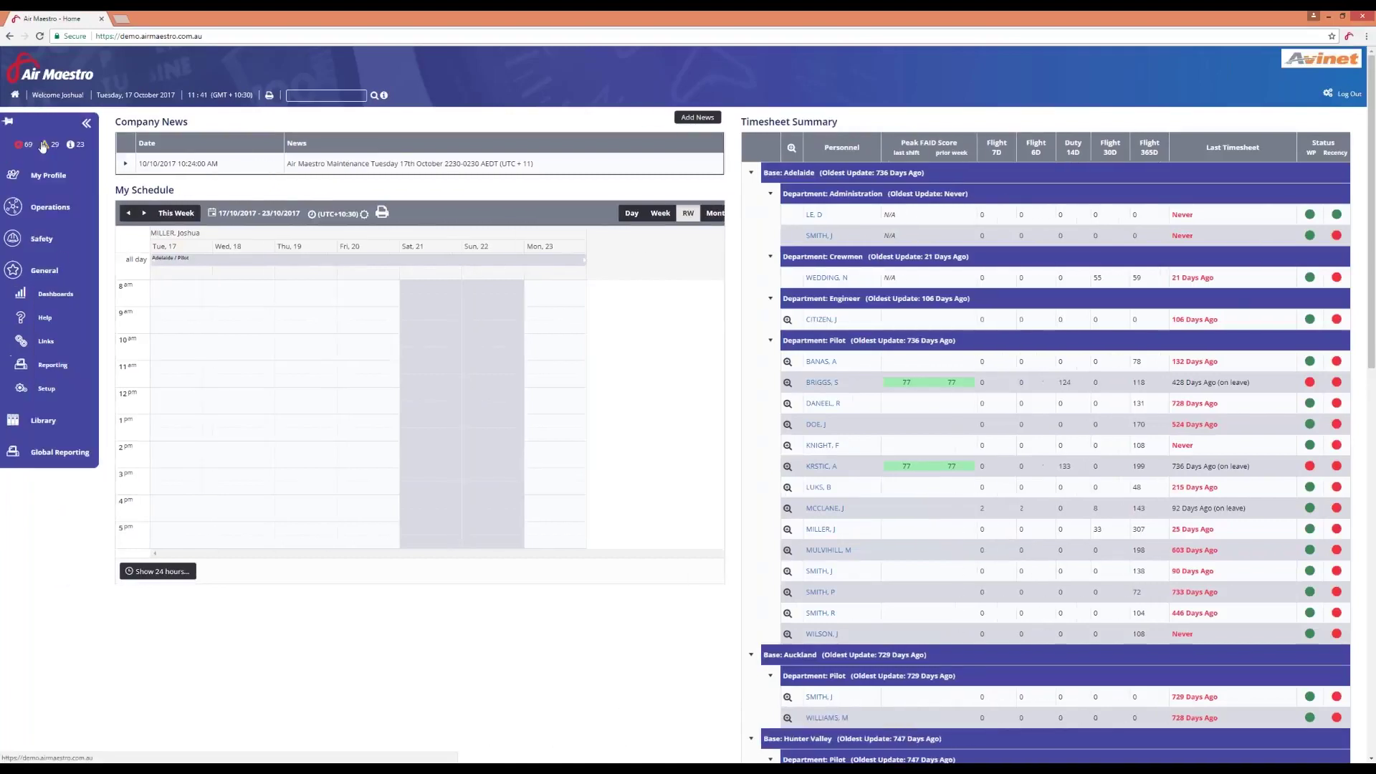
click(49, 370)
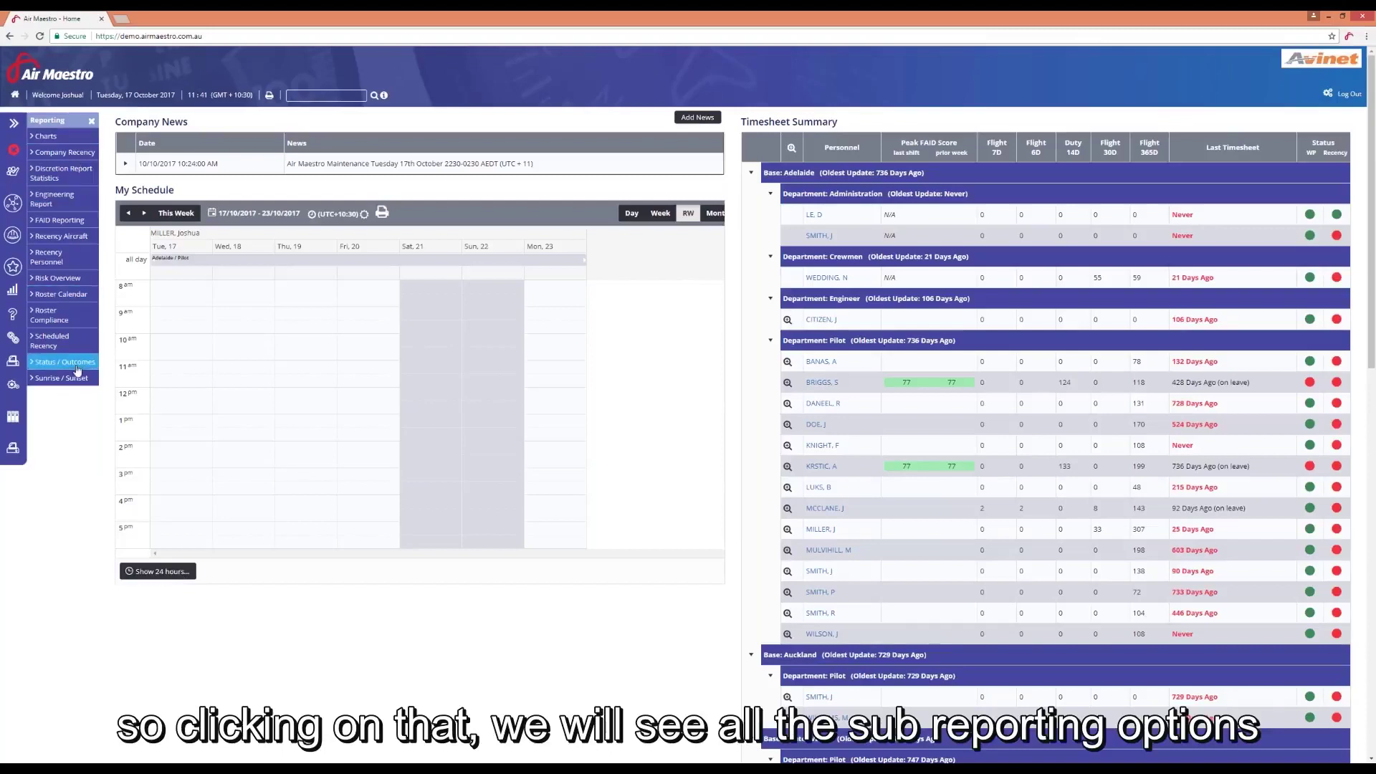
click(77, 370)
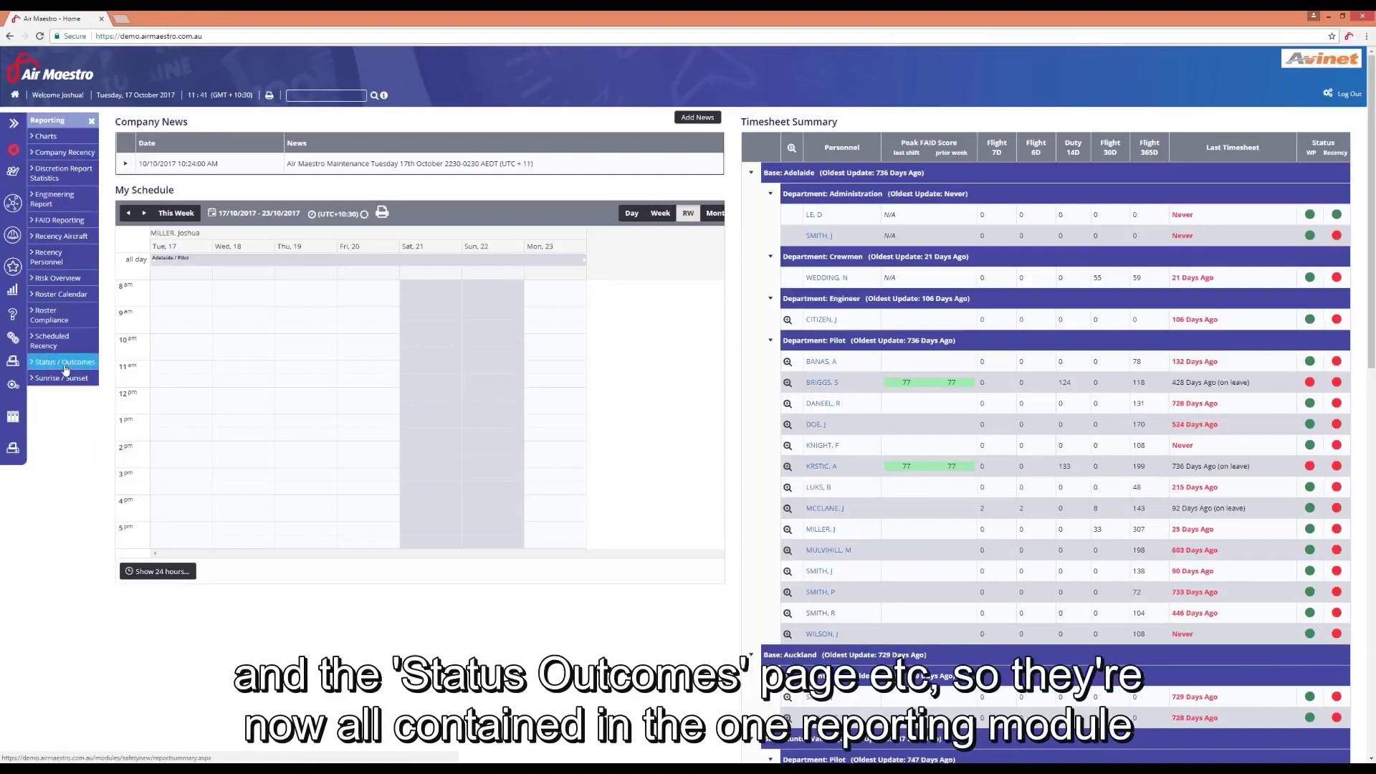
click(91, 120)
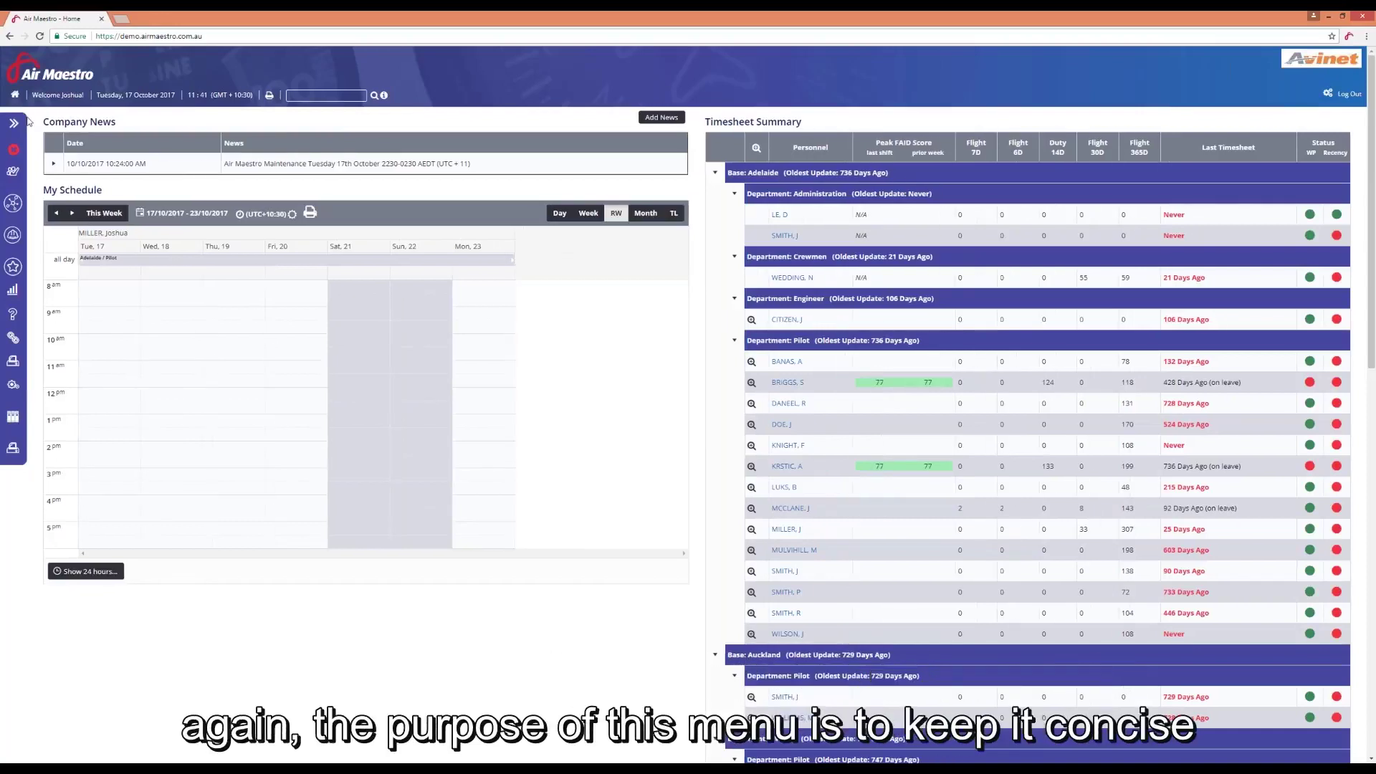
click(13, 122)
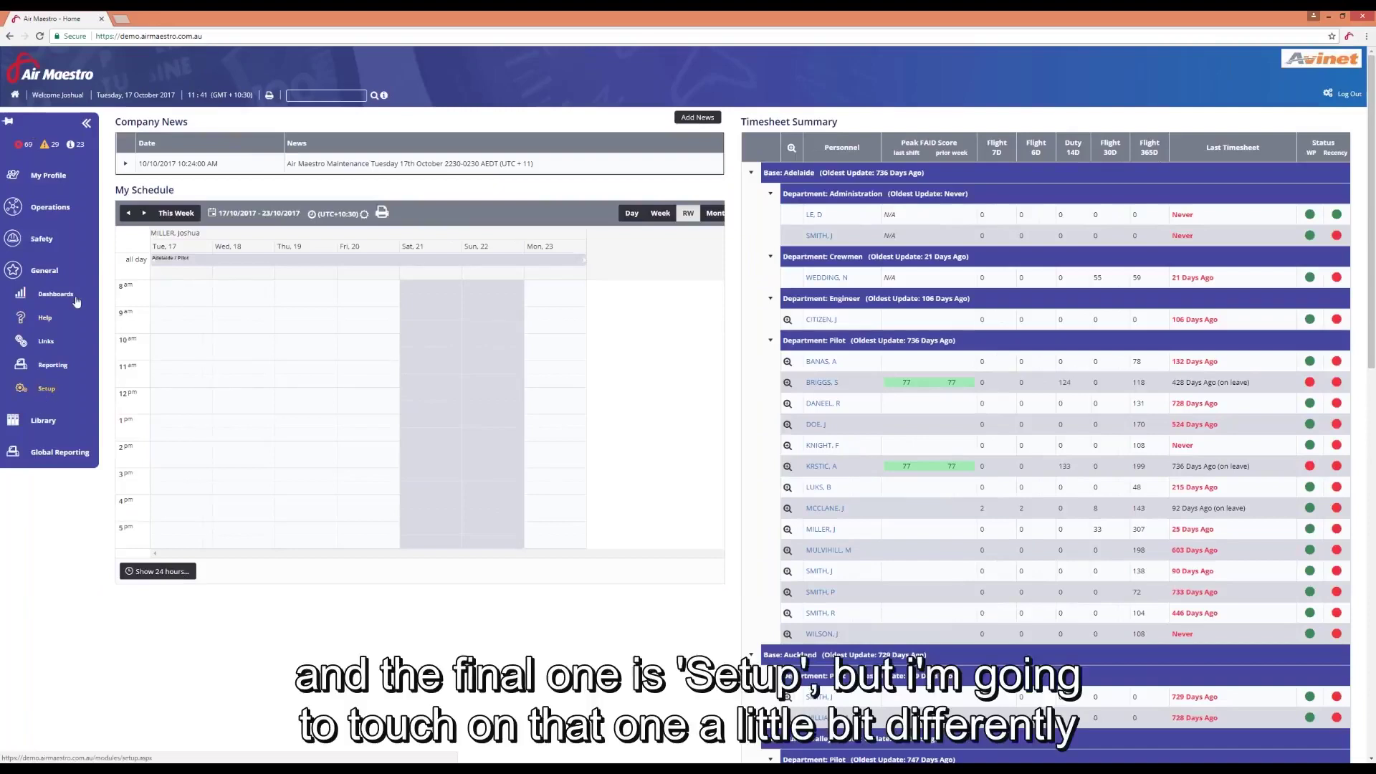
click(86, 123)
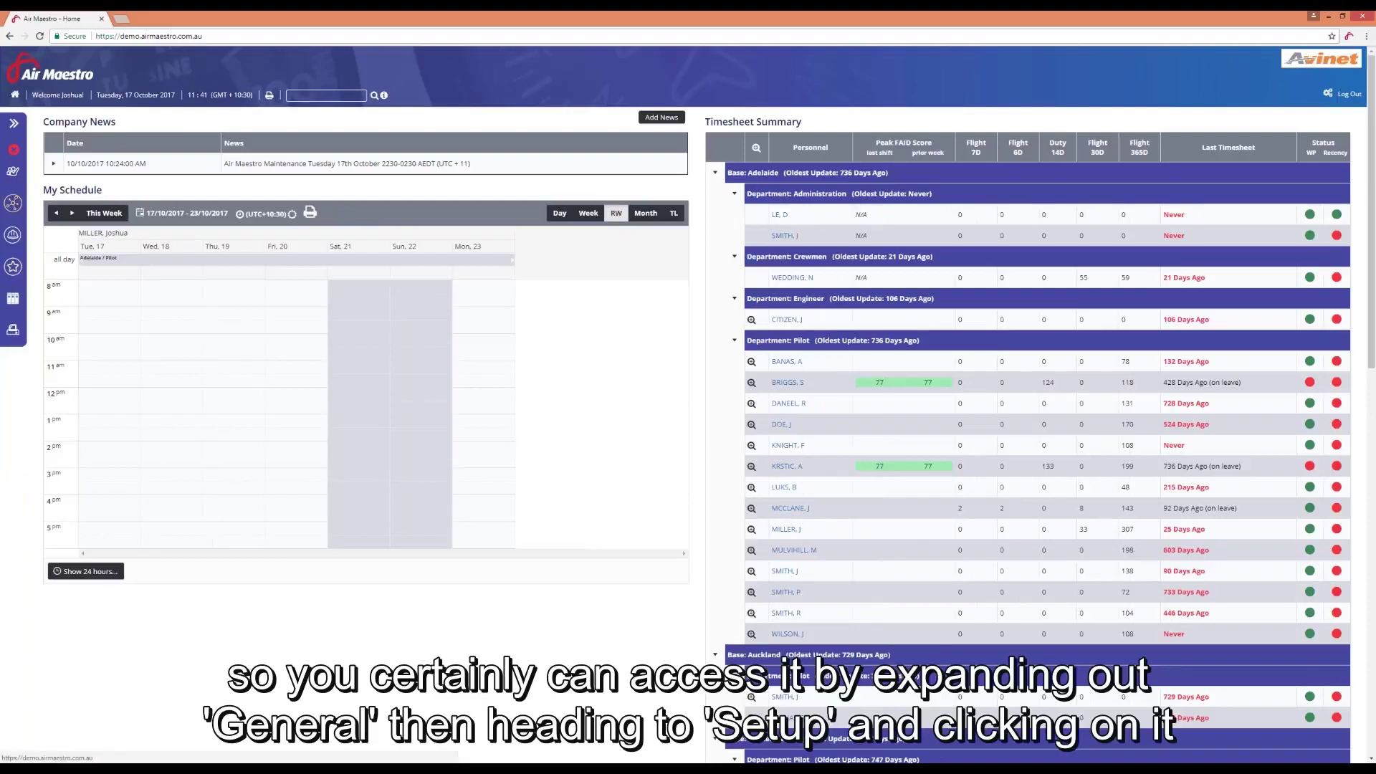
click(13, 272)
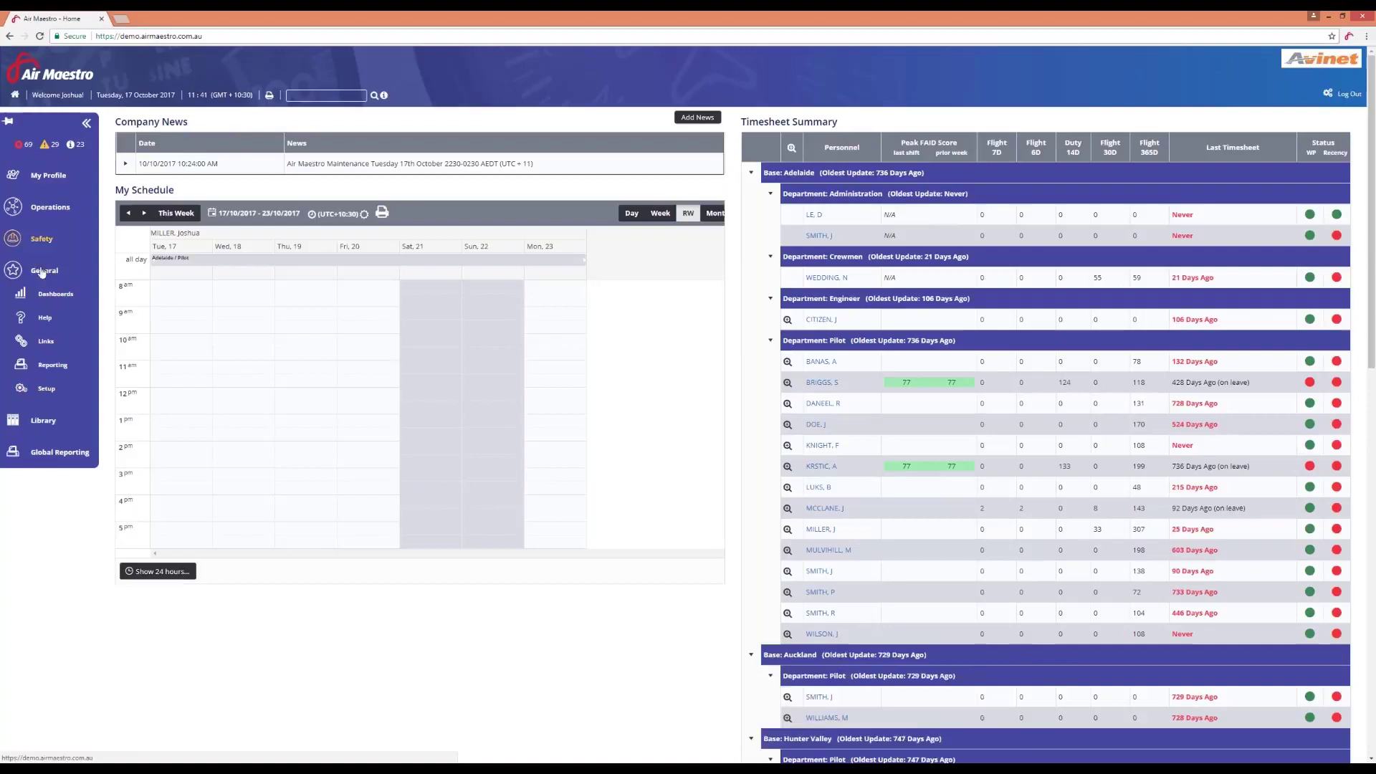
click(86, 122)
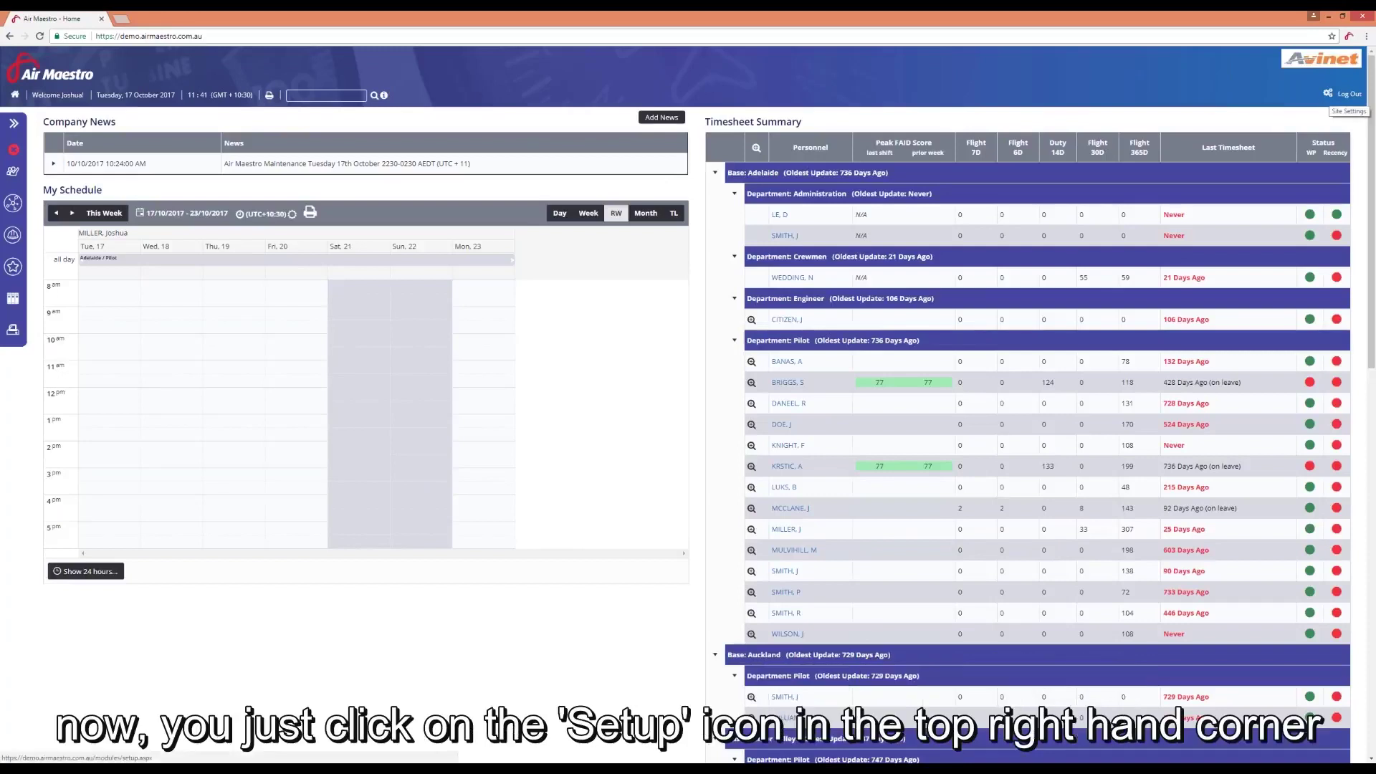
click(1327, 94)
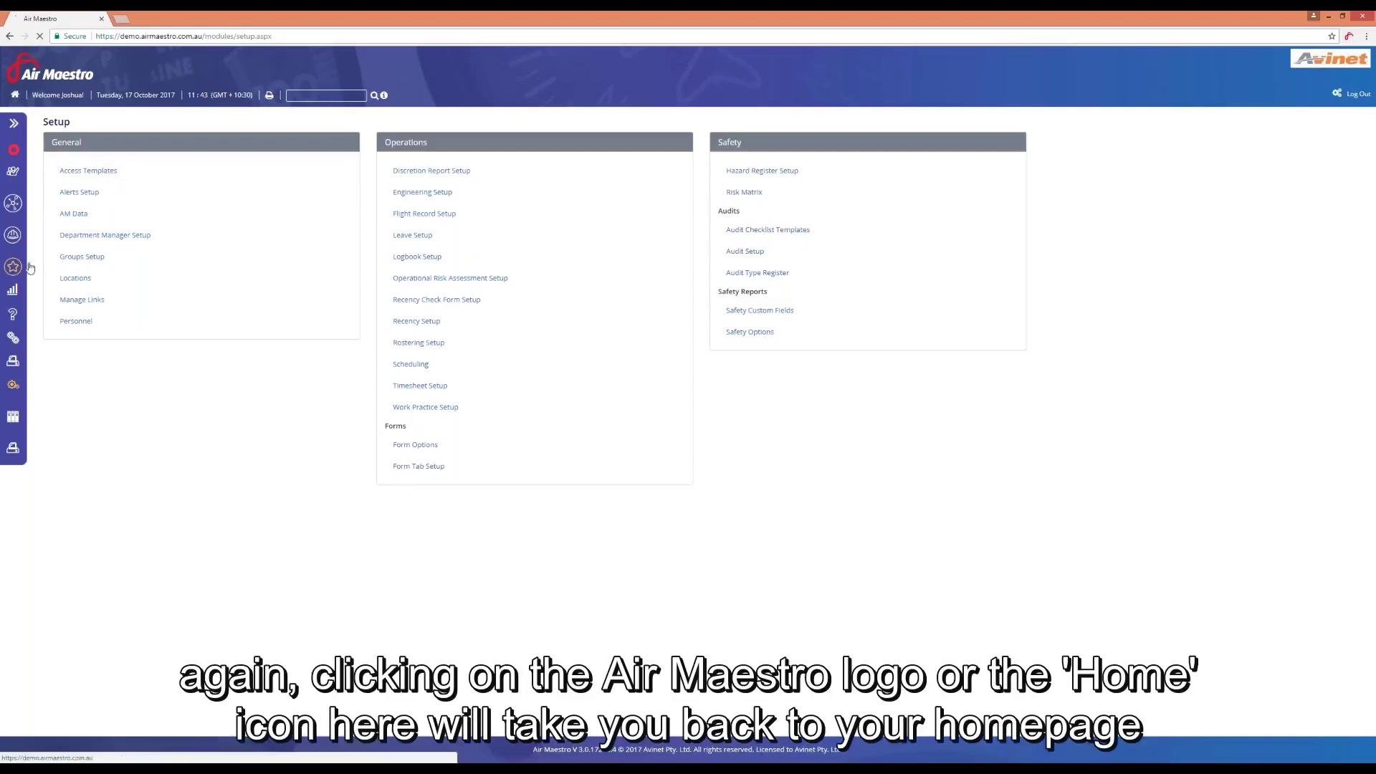
click(15, 99)
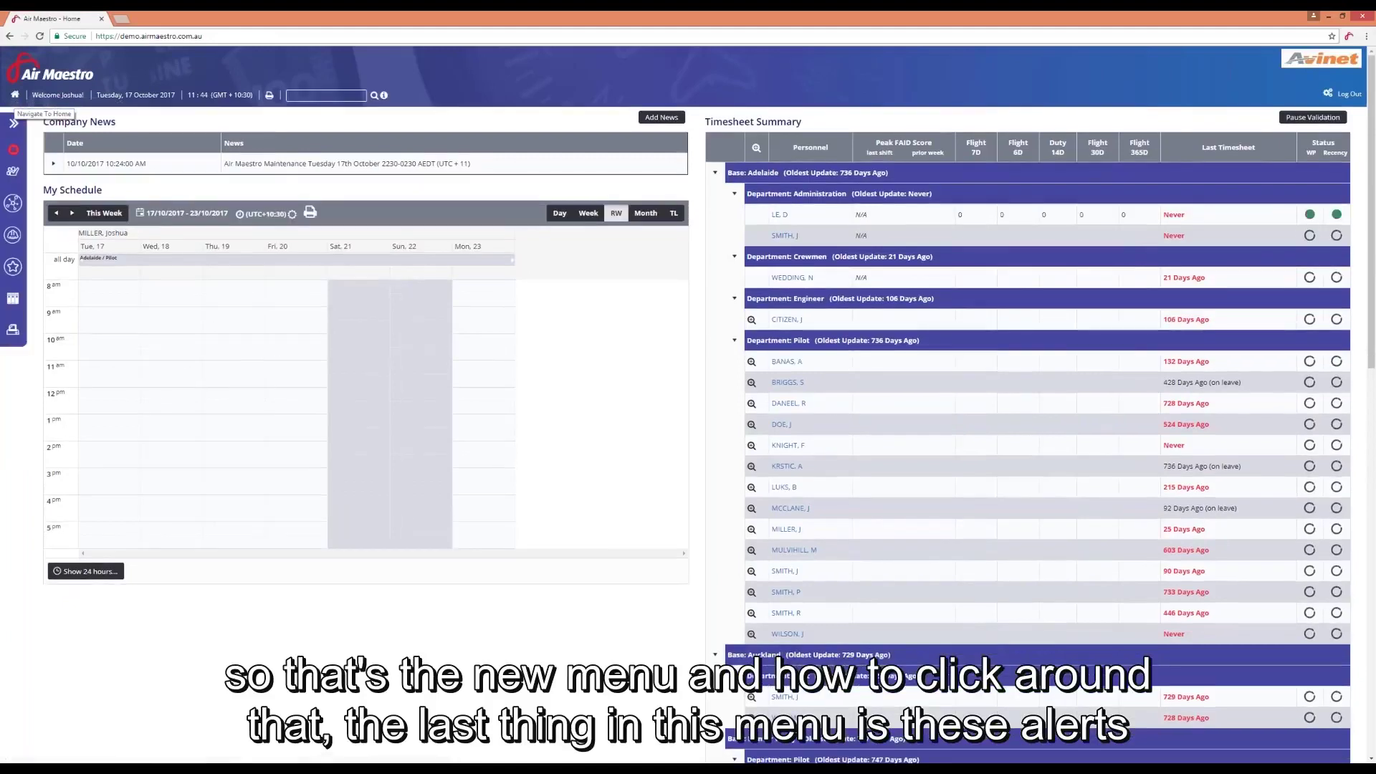
click(14, 123)
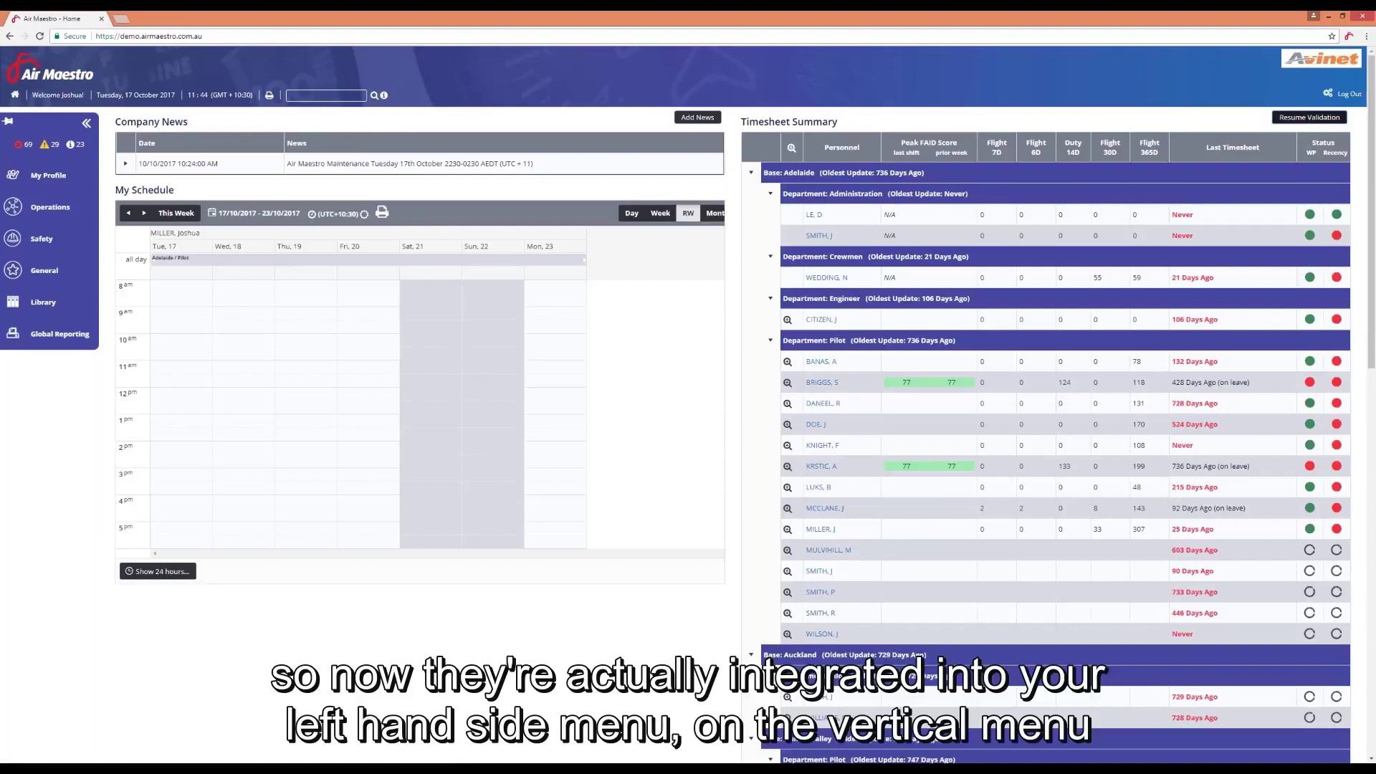
click(86, 123)
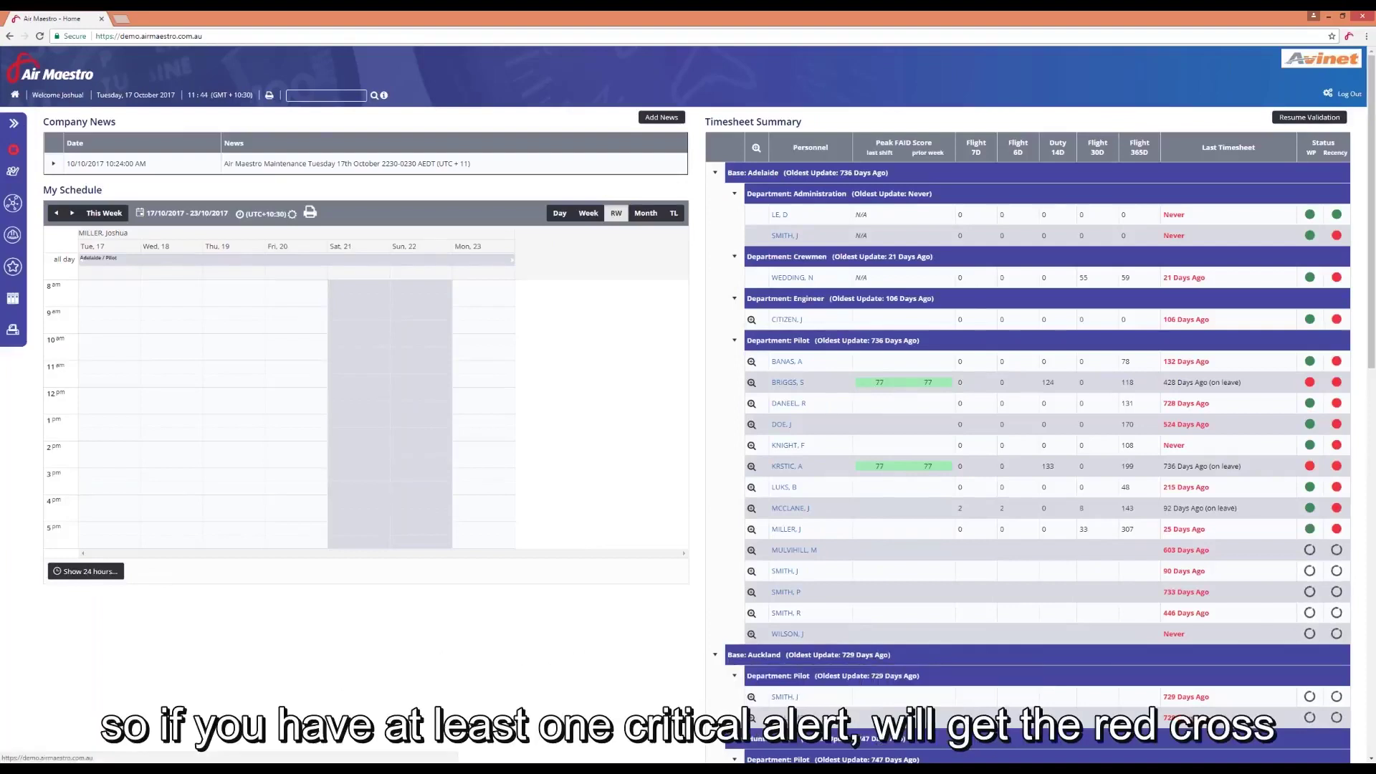
click(24, 149)
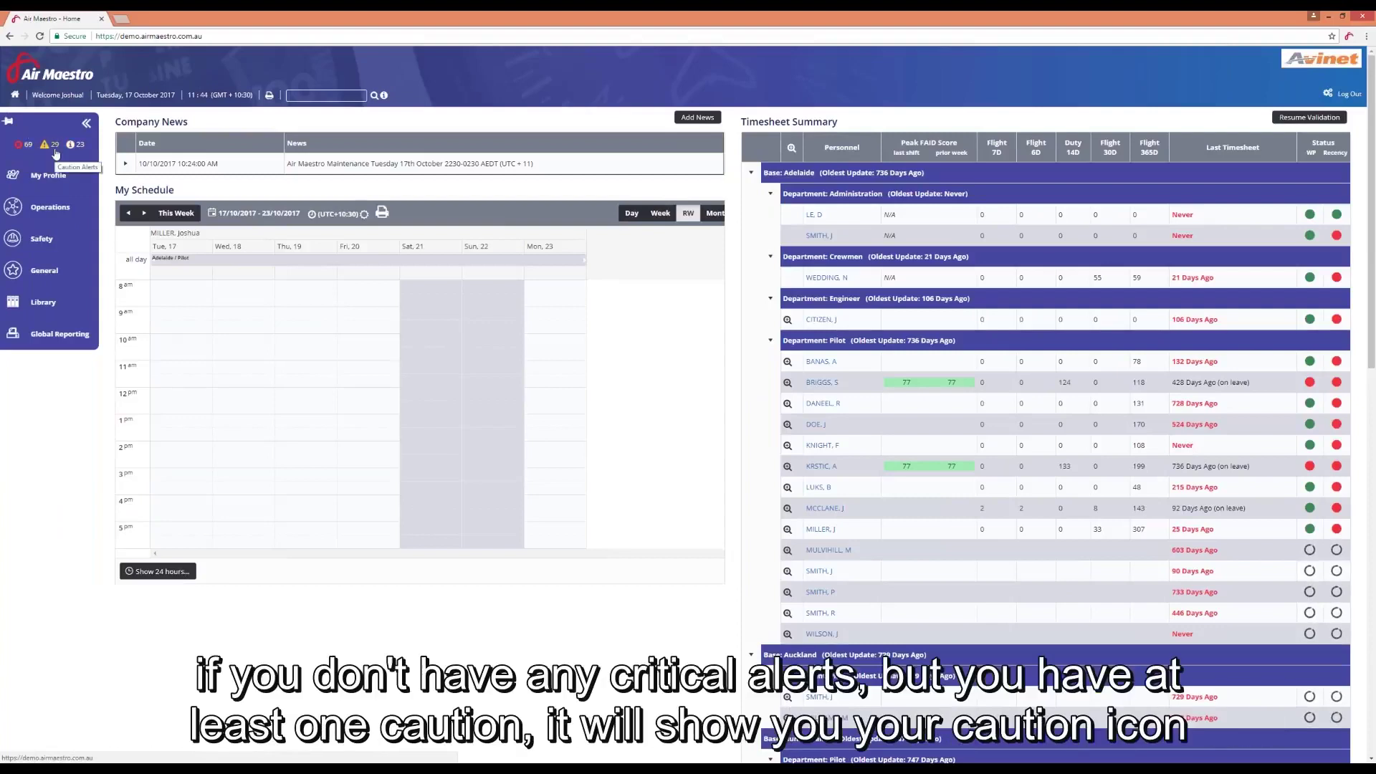
click(86, 123)
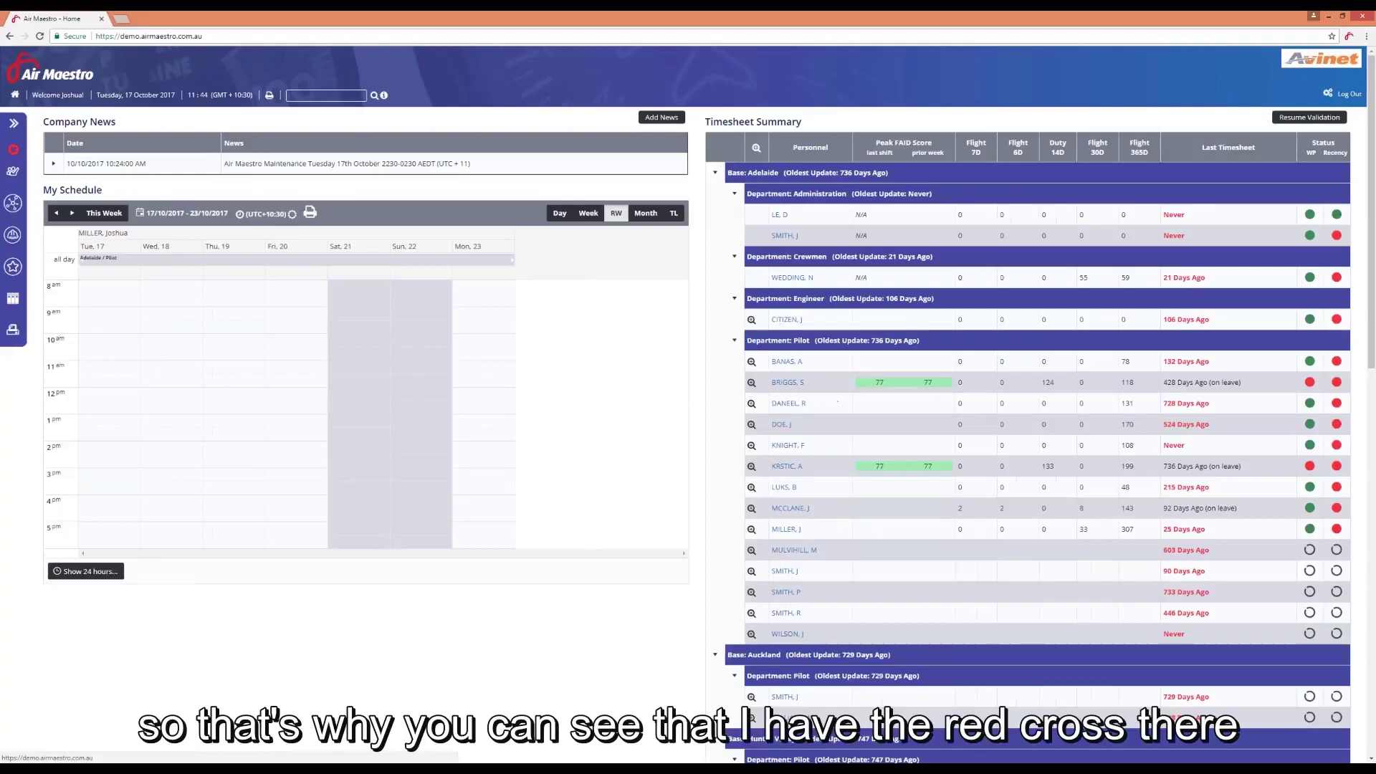
- Review the critical alerts in the User Alerts popup, then close it
click(12, 151)
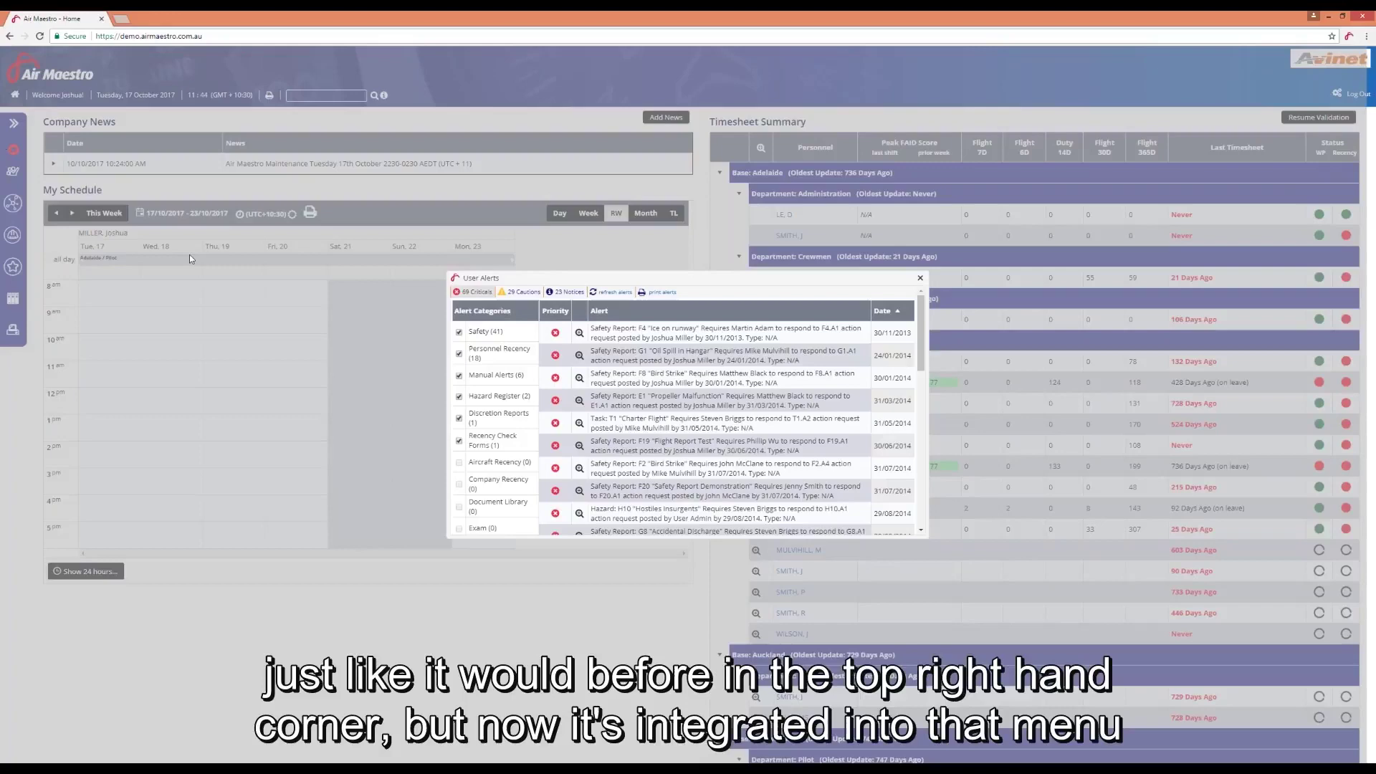
click(920, 277)
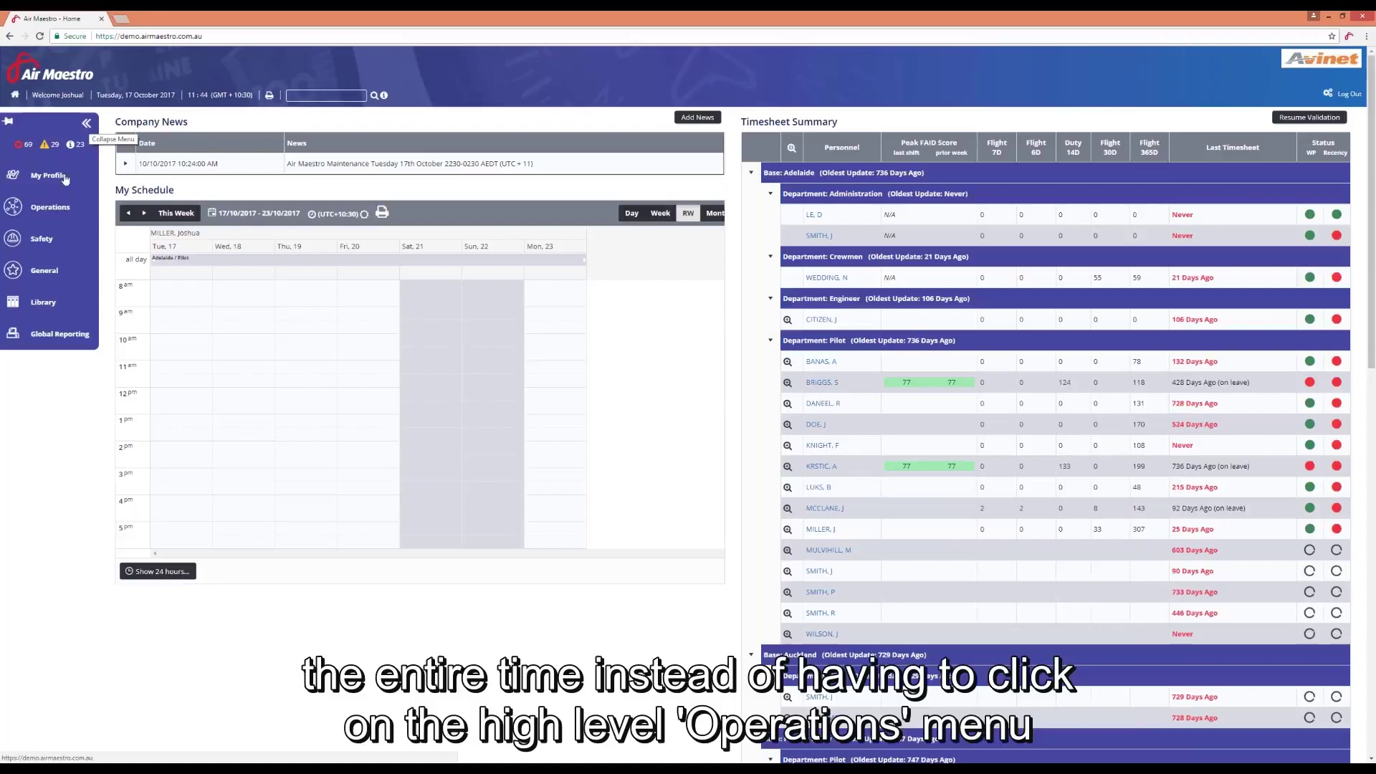
- Toggle the Operations section and menu width, then pin the side menu open
click(14, 206)
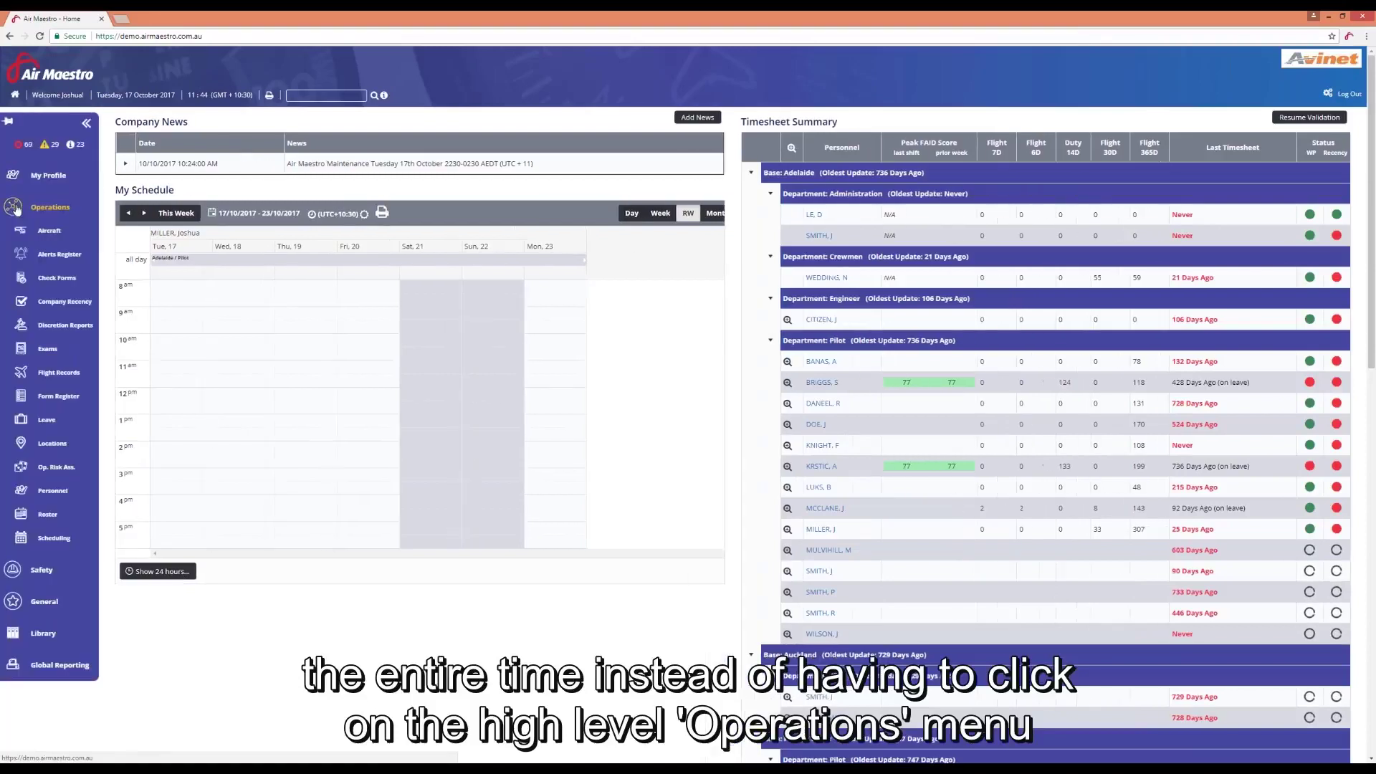
click(87, 124)
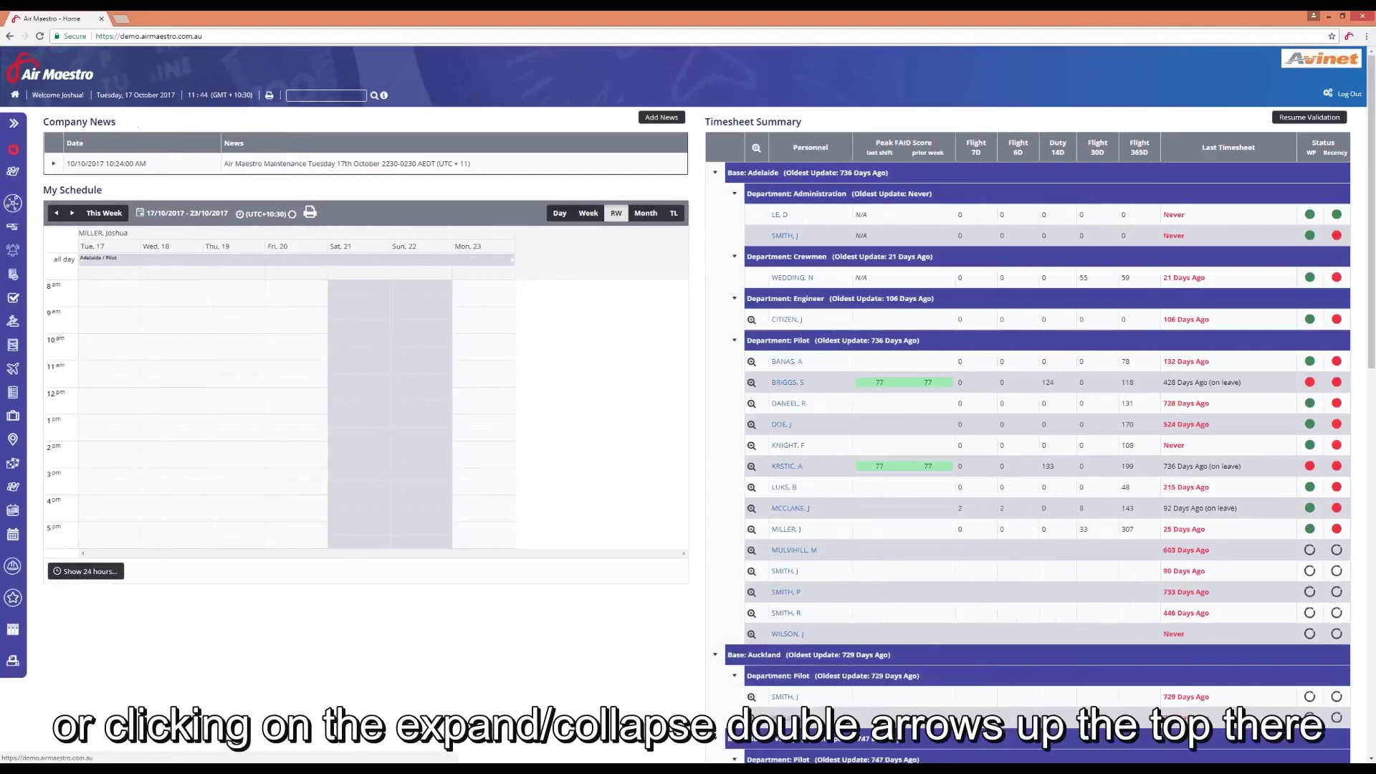
click(10, 127)
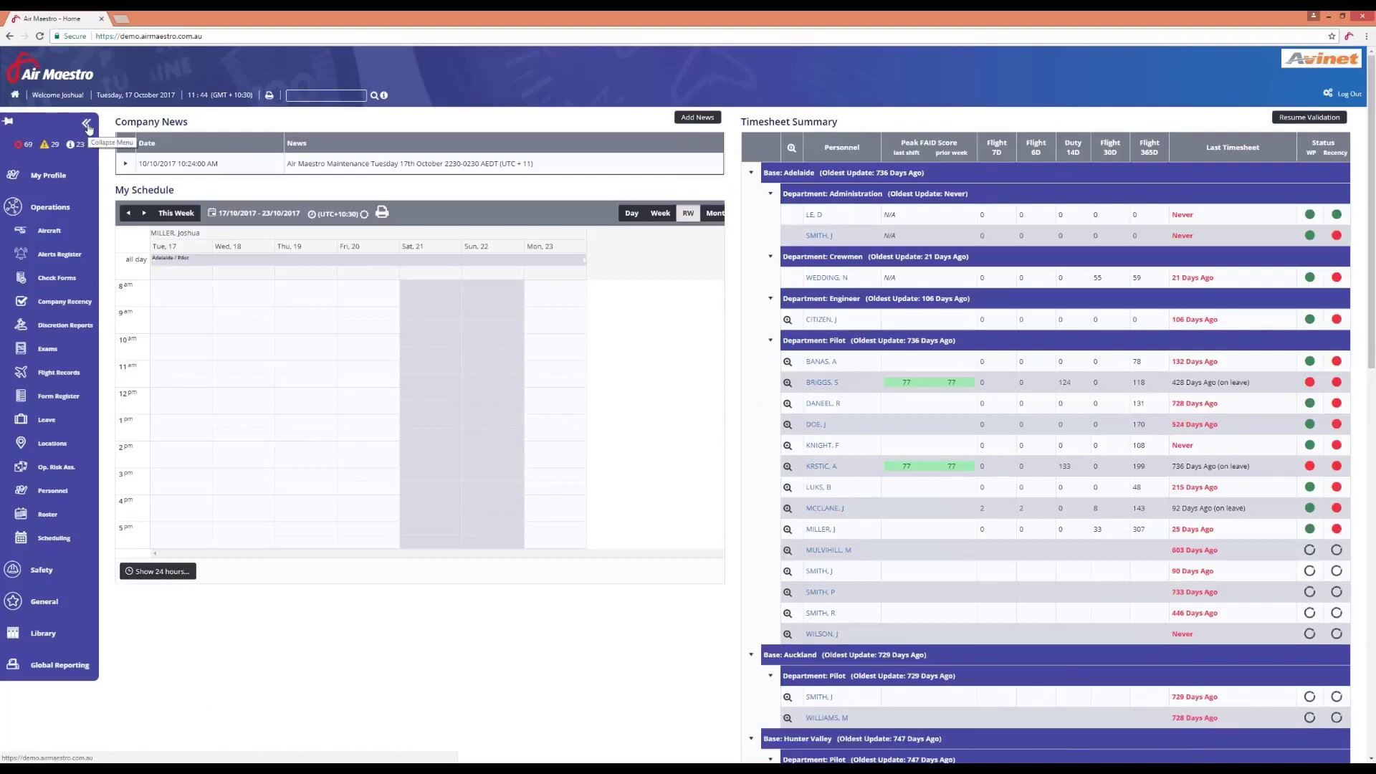
click(15, 207)
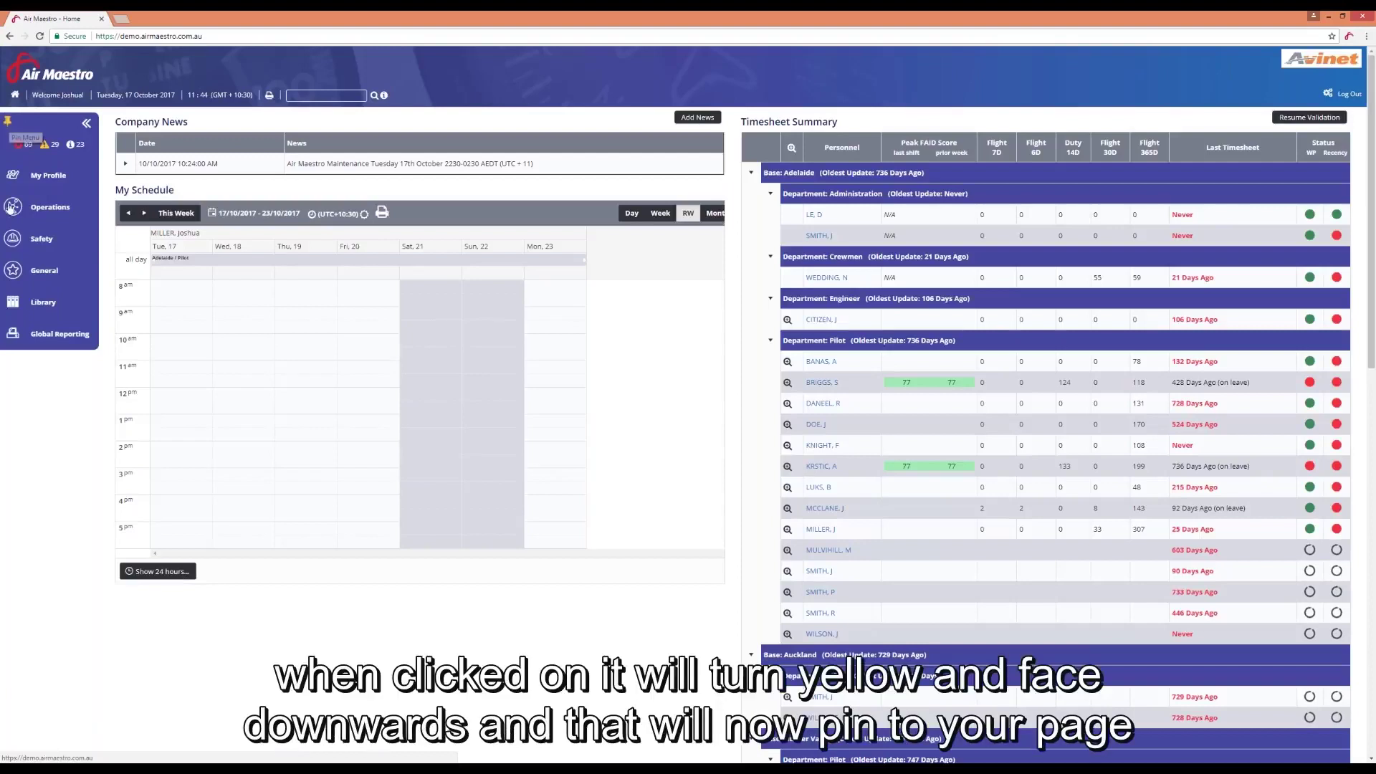
click(9, 123)
- Open the Aircraft register from Operations, then close the Operations section
click(50, 206)
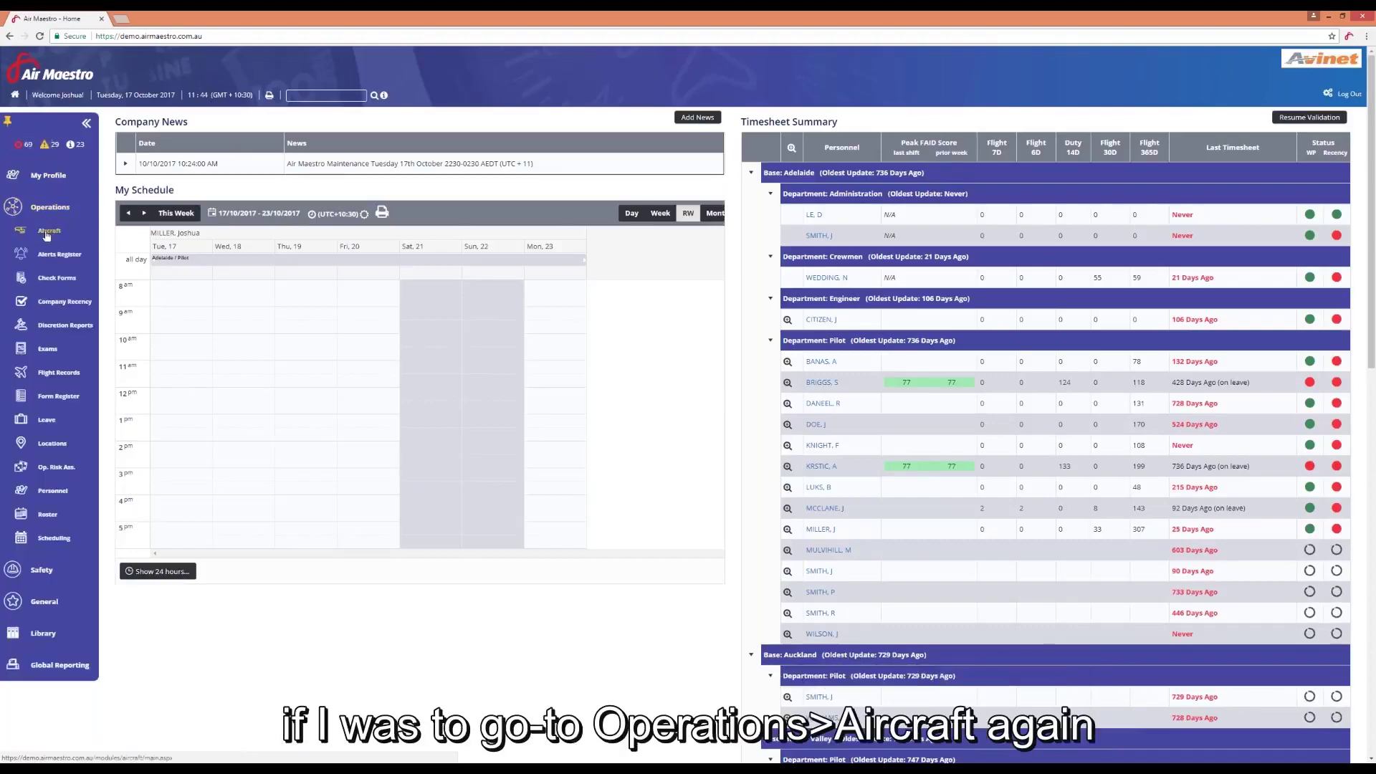
click(49, 230)
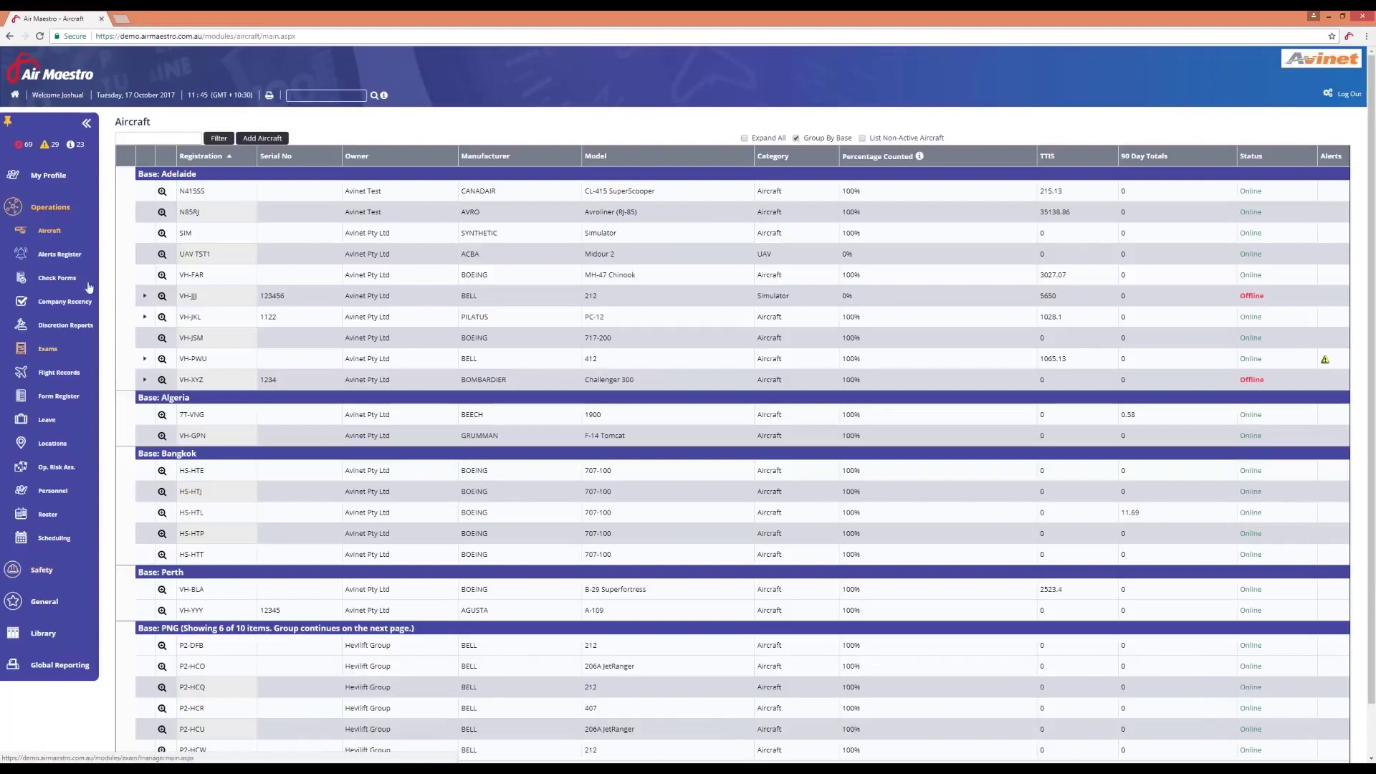
click(63, 208)
- Reduce the side menu to a compact icon strip beside the Aircraft register
click(86, 125)
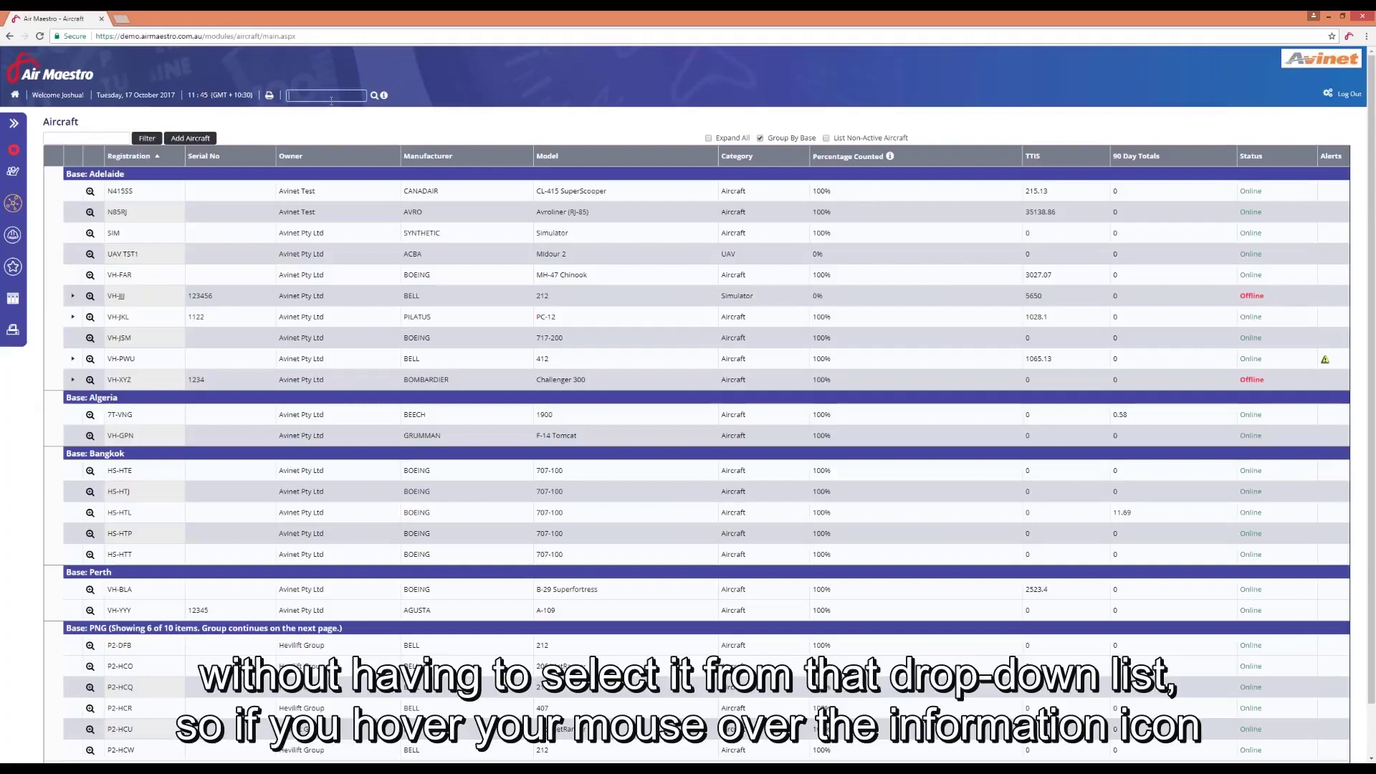
- Show the quick-find guide listing Aircraft, Forms, Location, Page, Personnel and Safety Reports
mouse_move(384, 96)
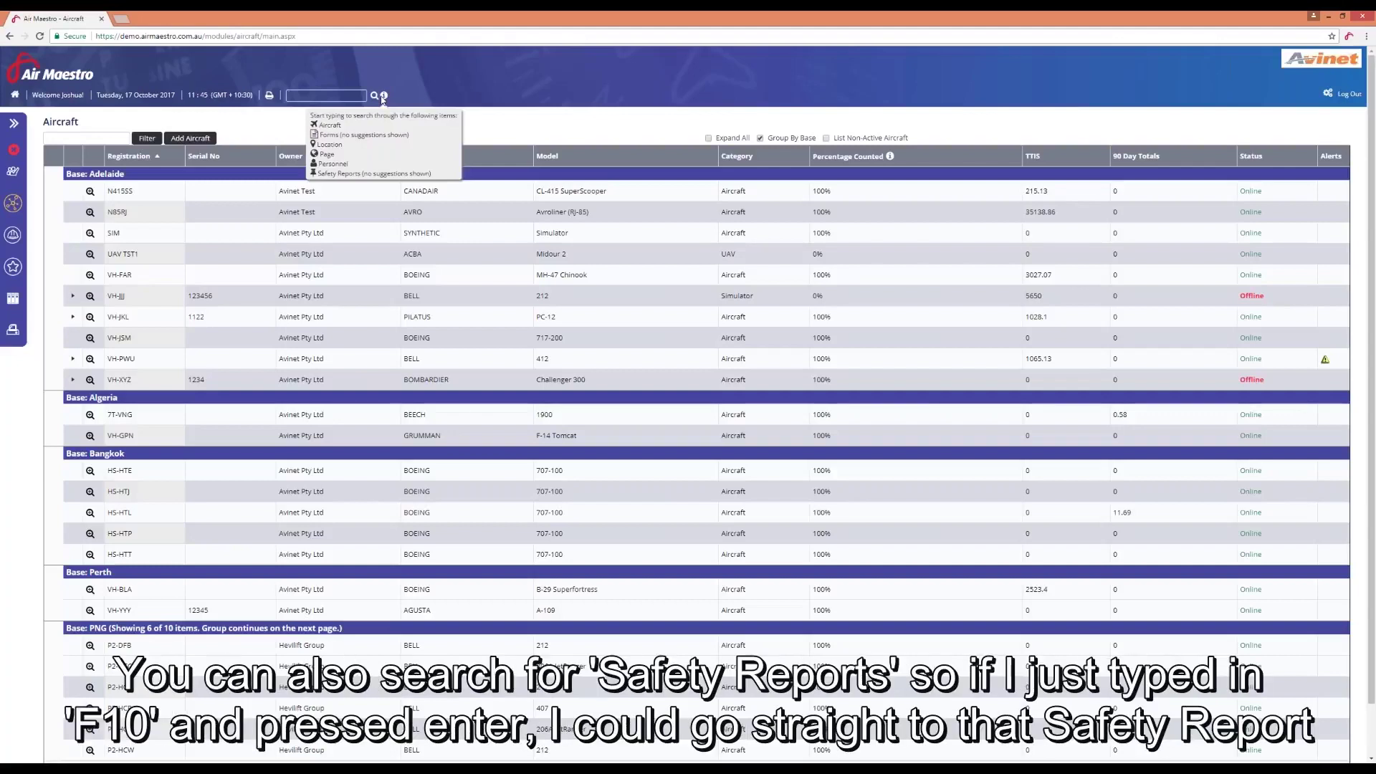
- Try a quick-find search for '10', clear it, then find a staff member by surname and open their details
text(10)
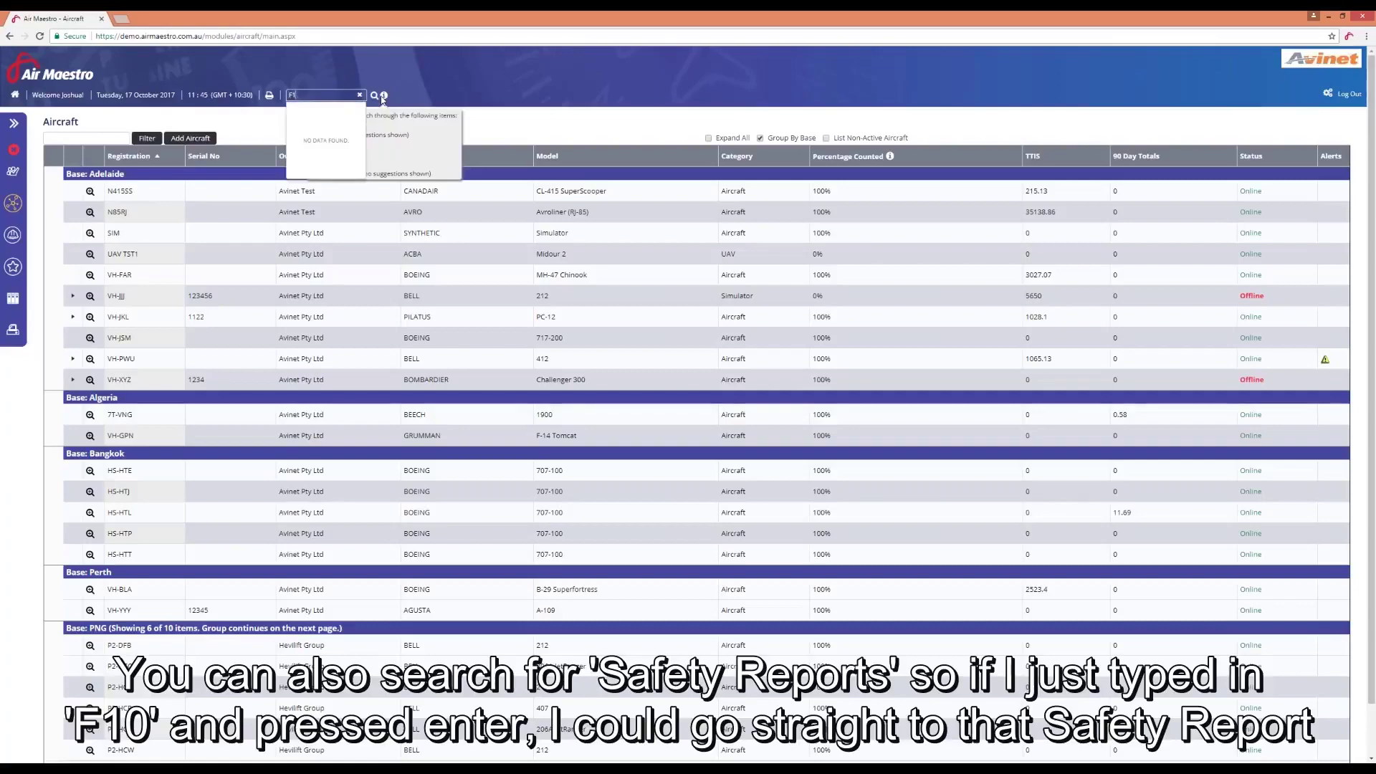
key(BackSpace)
key(BackSpace)
click(384, 95)
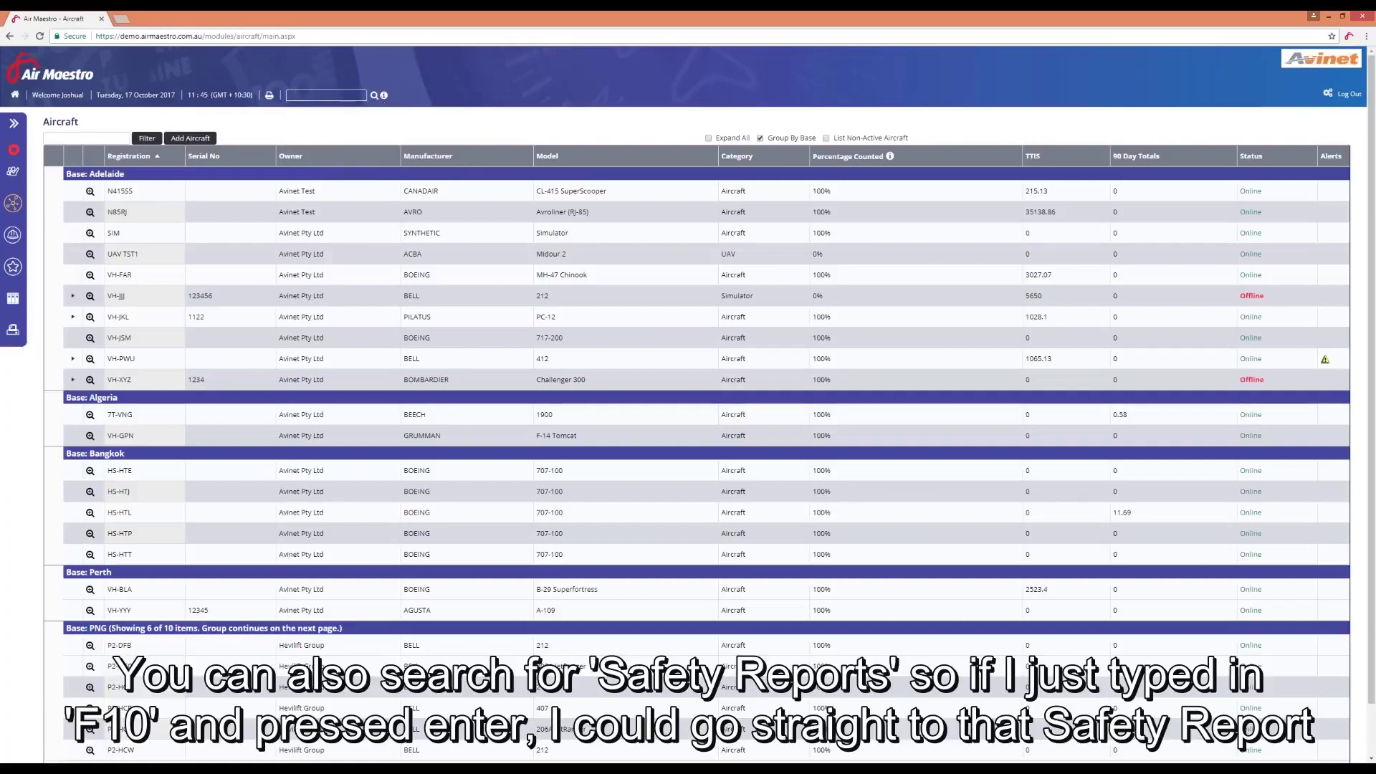
click(334, 95)
text(miller)
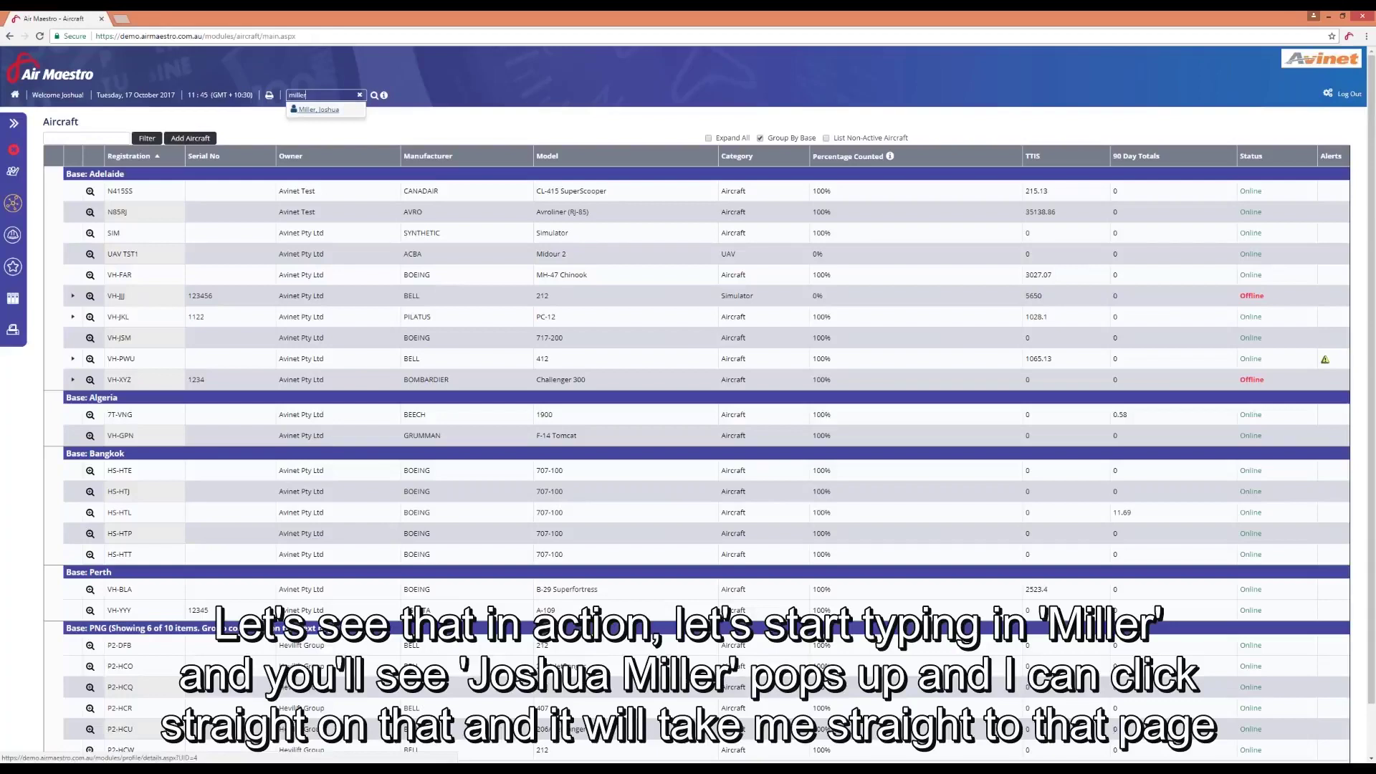
click(318, 110)
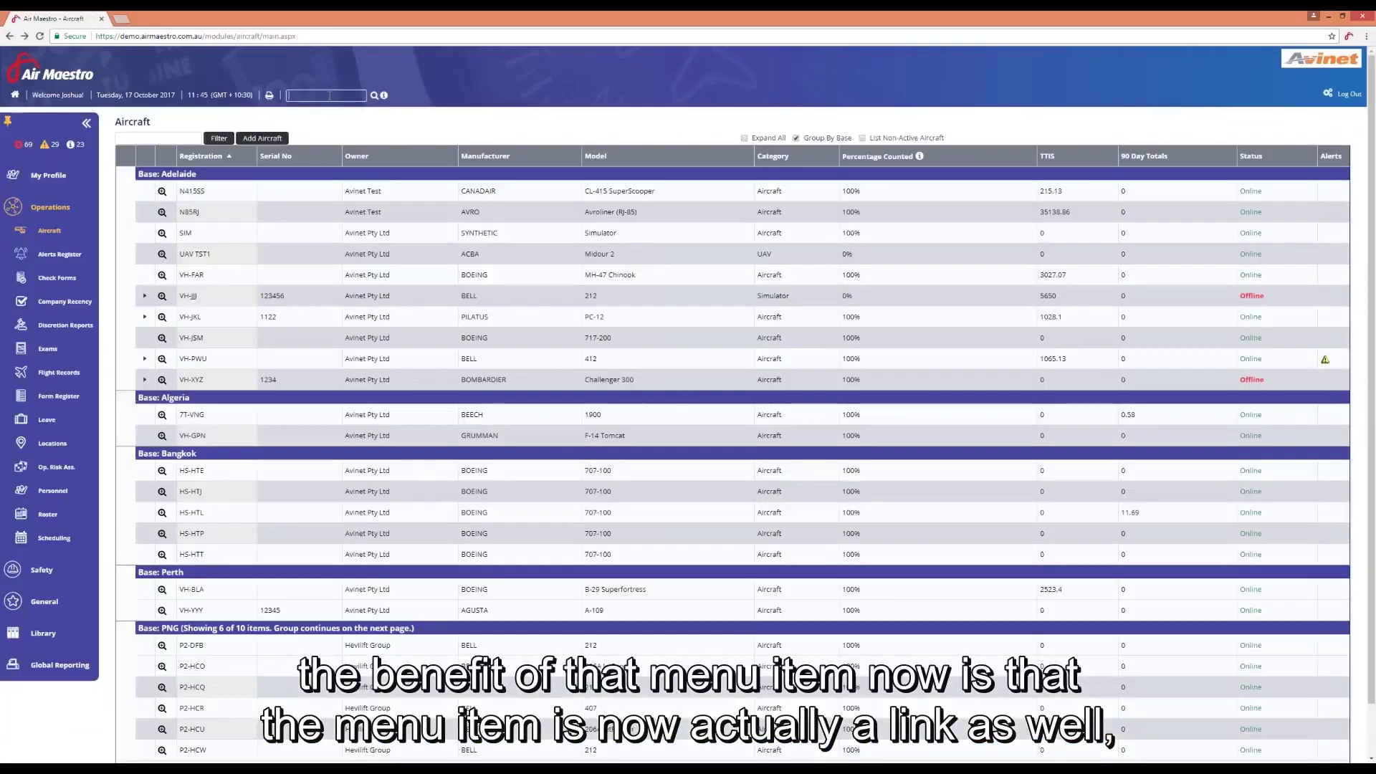
- Quick-find the staff member by surname and open their Personnel Details in a new tab, then clear the search and collapse the menu
text(iller)
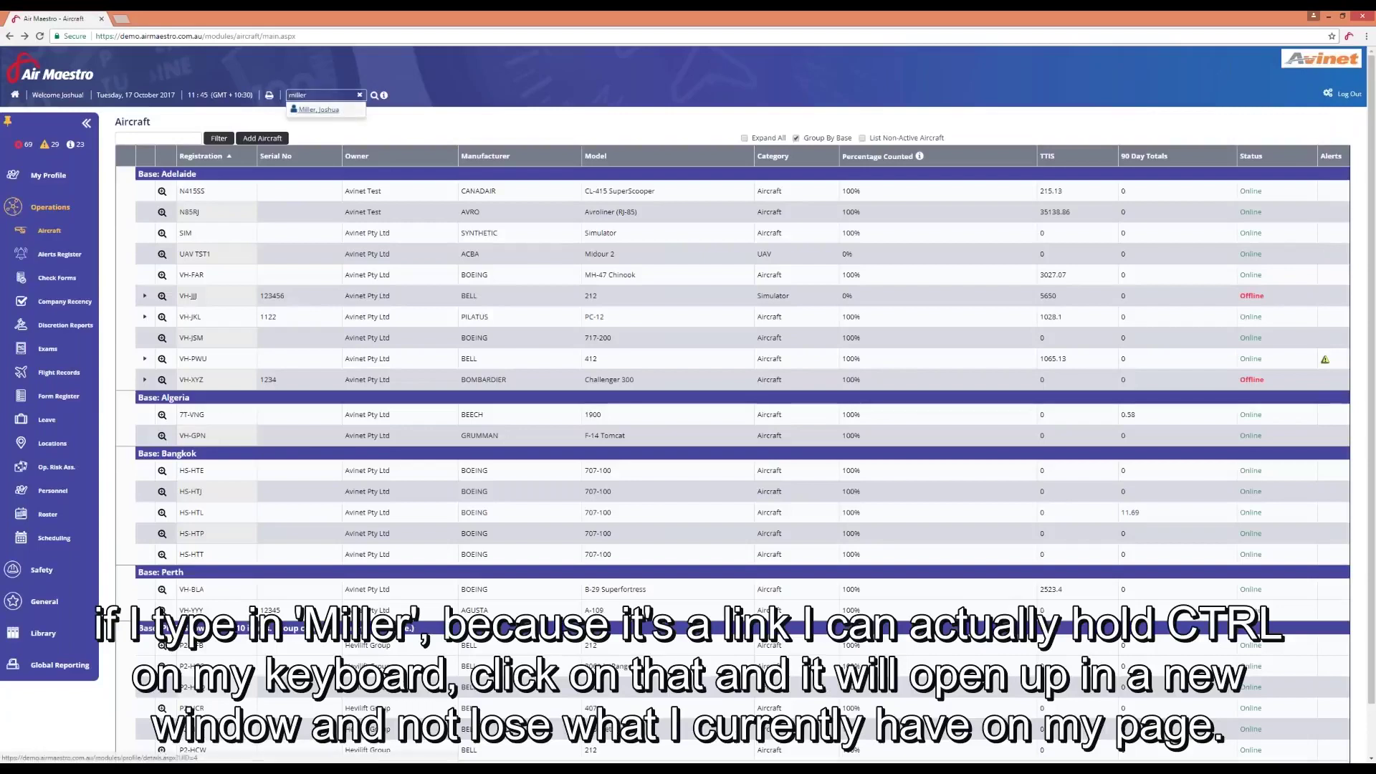
ctrl+click(319, 109)
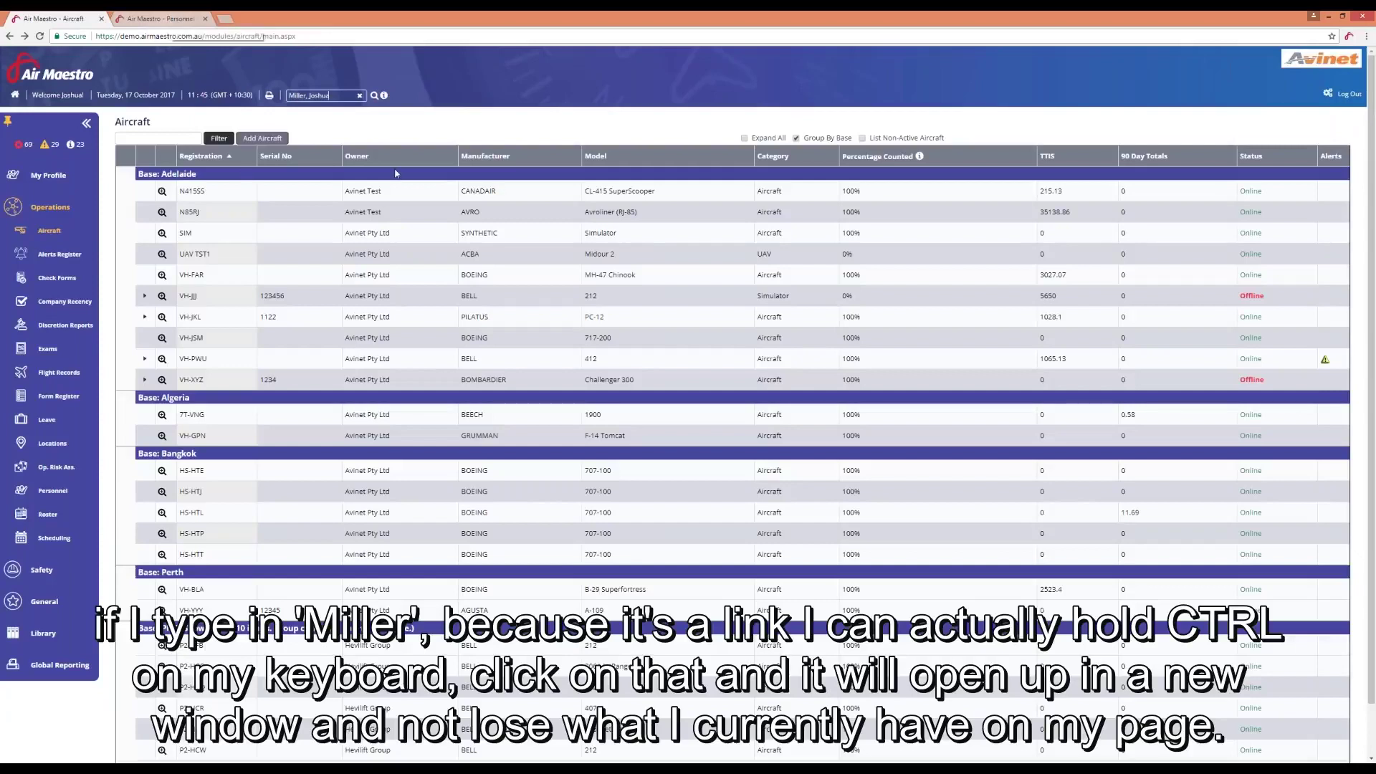
click(359, 96)
click(87, 125)
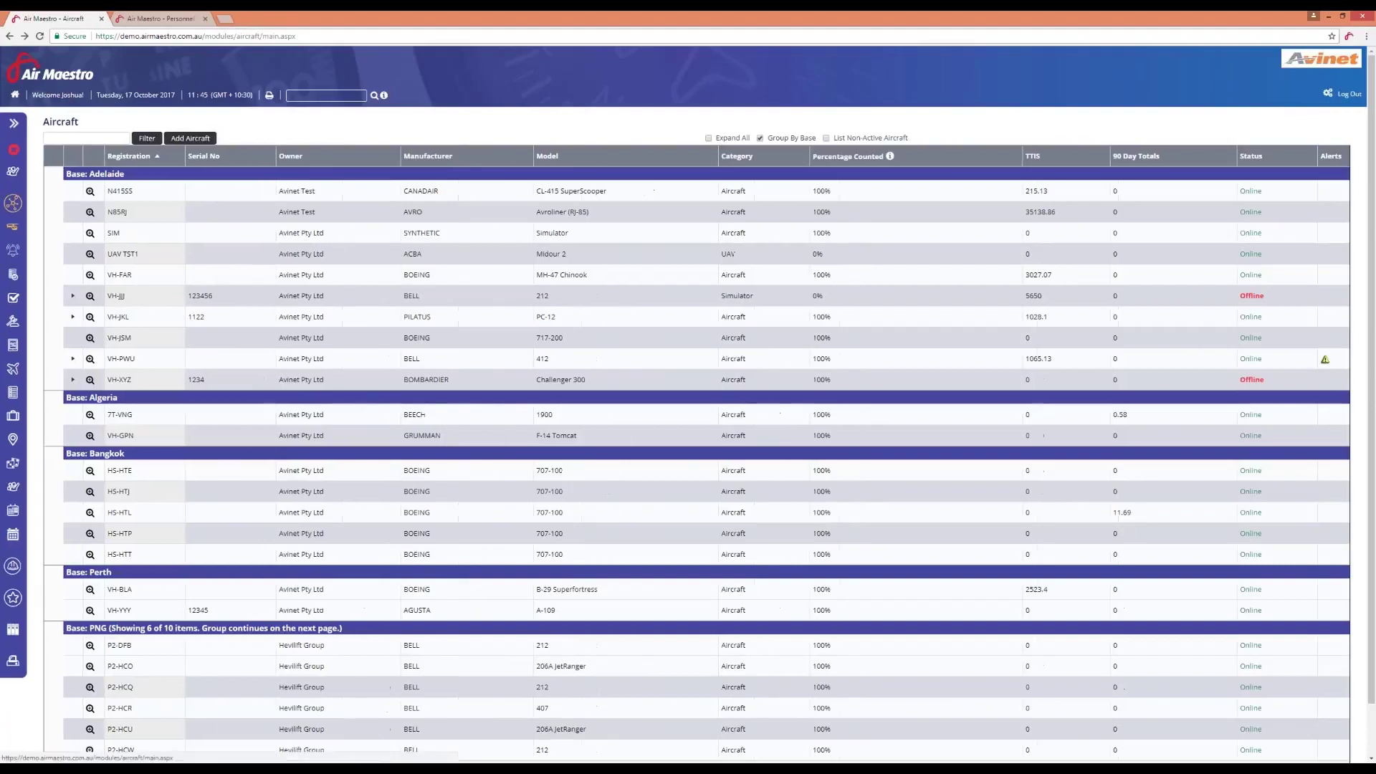